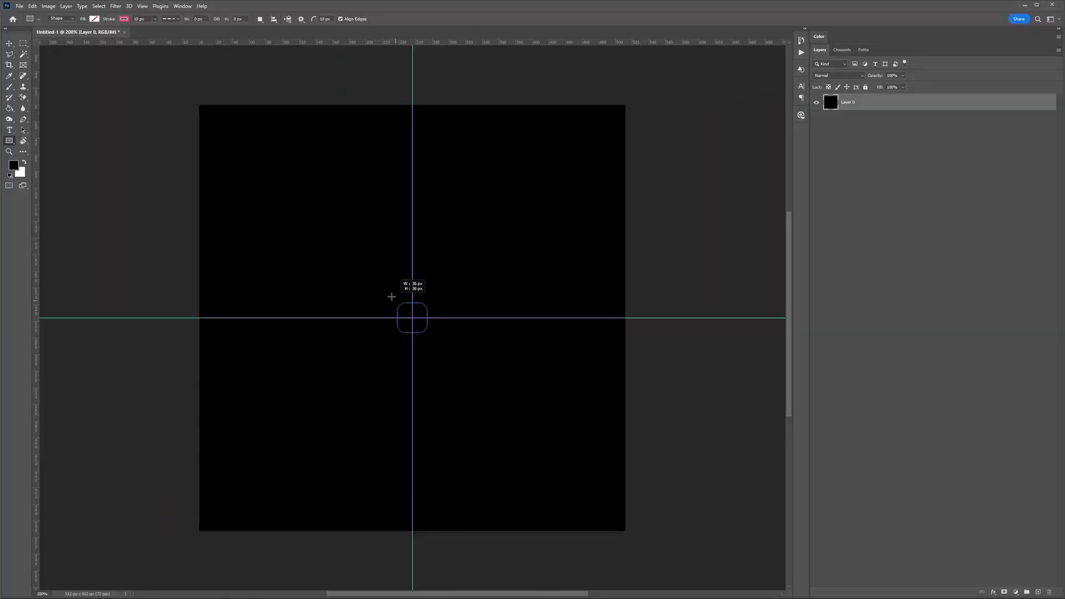
Draw a rounded square outline from the intersection of the guides out to the canvas edges
left_click_drag(391, 296, 195, 101)
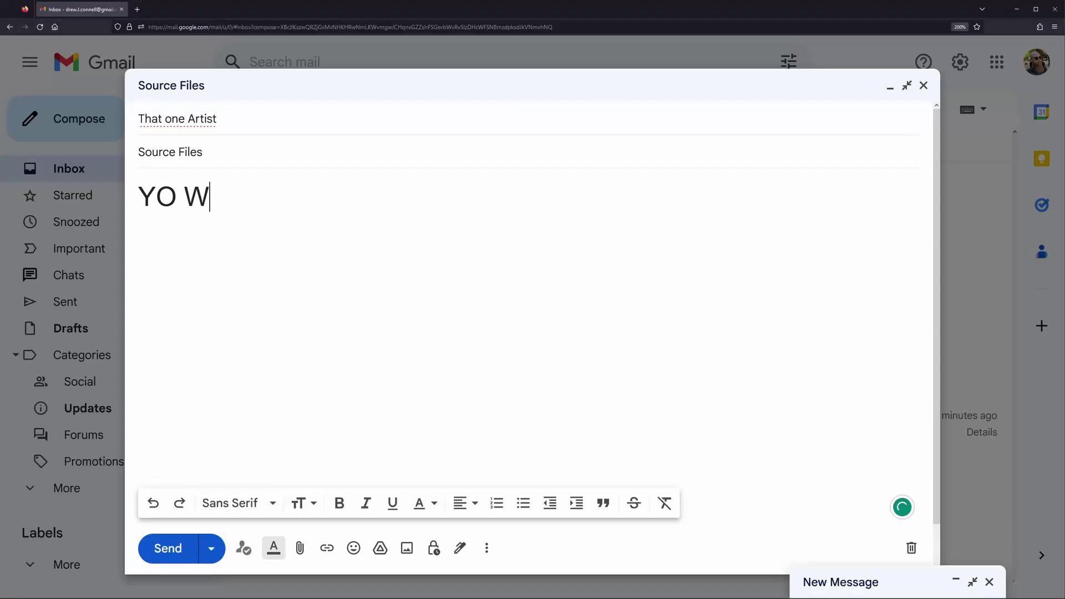
Switch to Gmail and write "YO WHERE ARE THE SOURCE F" in the Source Files email, and start the Teams chat message "HEY CAN TH"
type("HERE ARE THE SOURCE F")
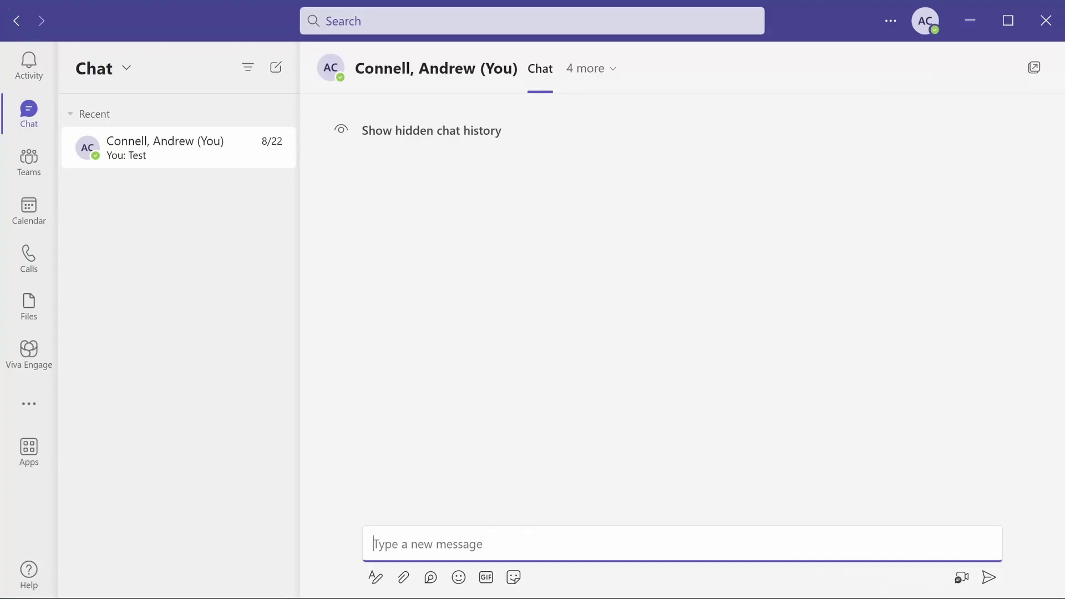
type("HEY CAN TH")
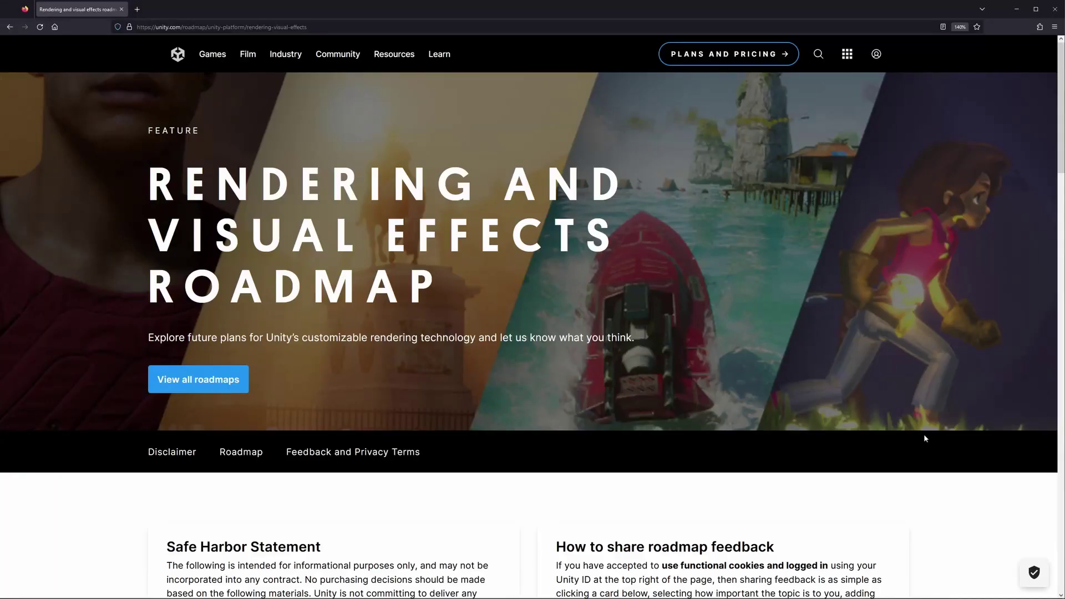
In the browser, find the UI Integration with Shader Graph entry among Unity's Shader Graph roadmap items and open its details
scroll(925, 438, "down", 10)
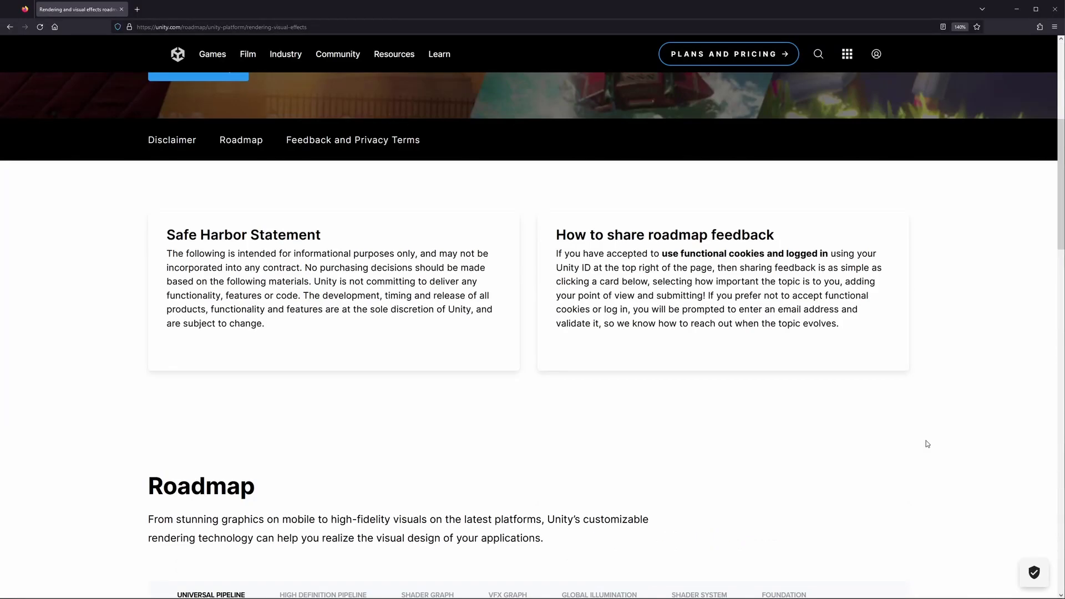
scroll(925, 440, "down", 3)
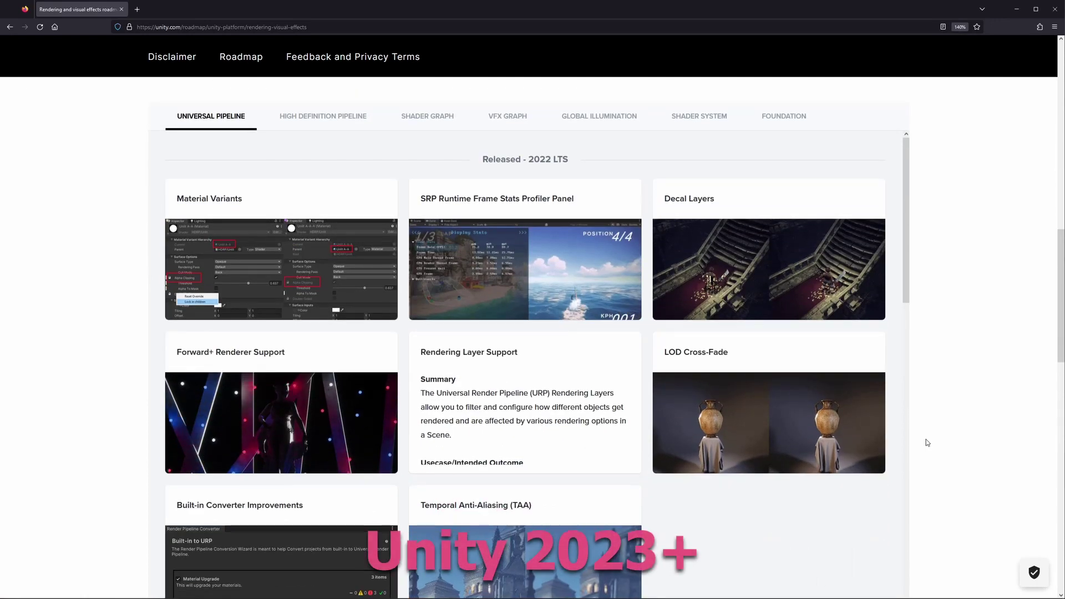
left_click(420, 123)
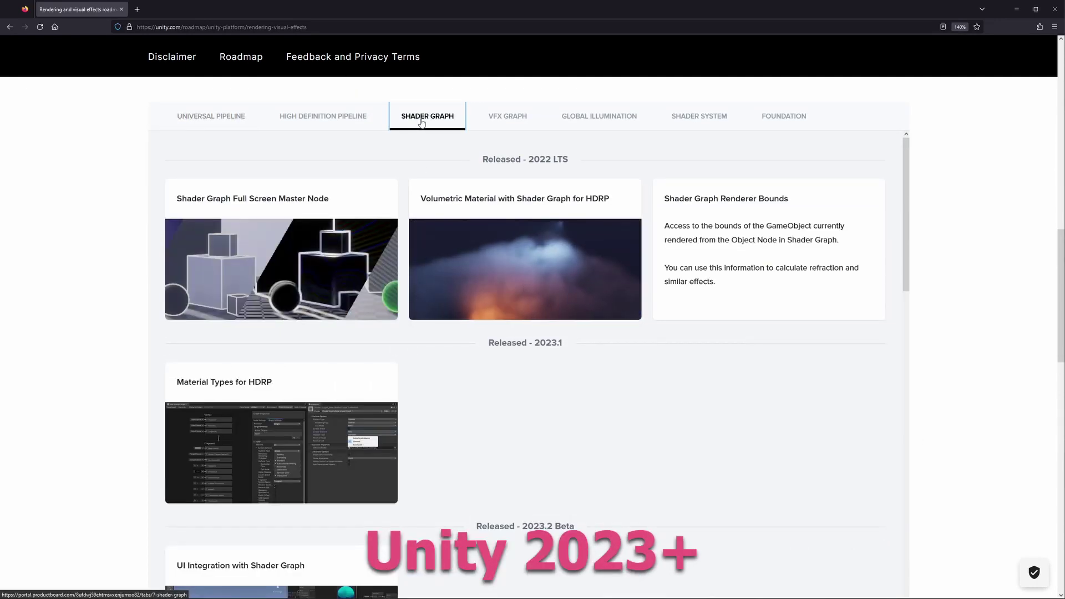
scroll(444, 222, "down", 5)
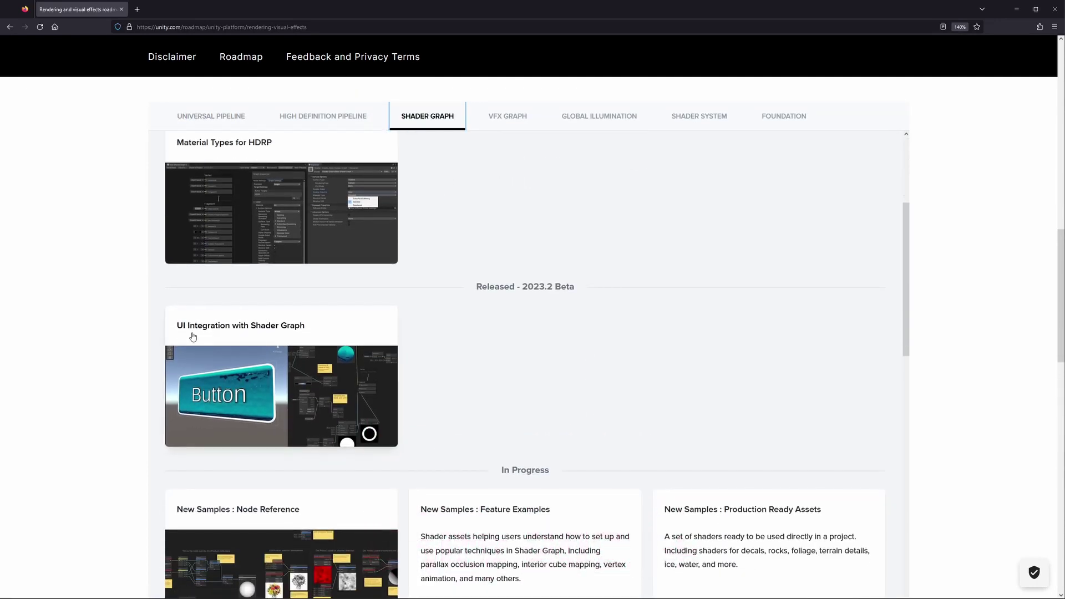
left_click(179, 328)
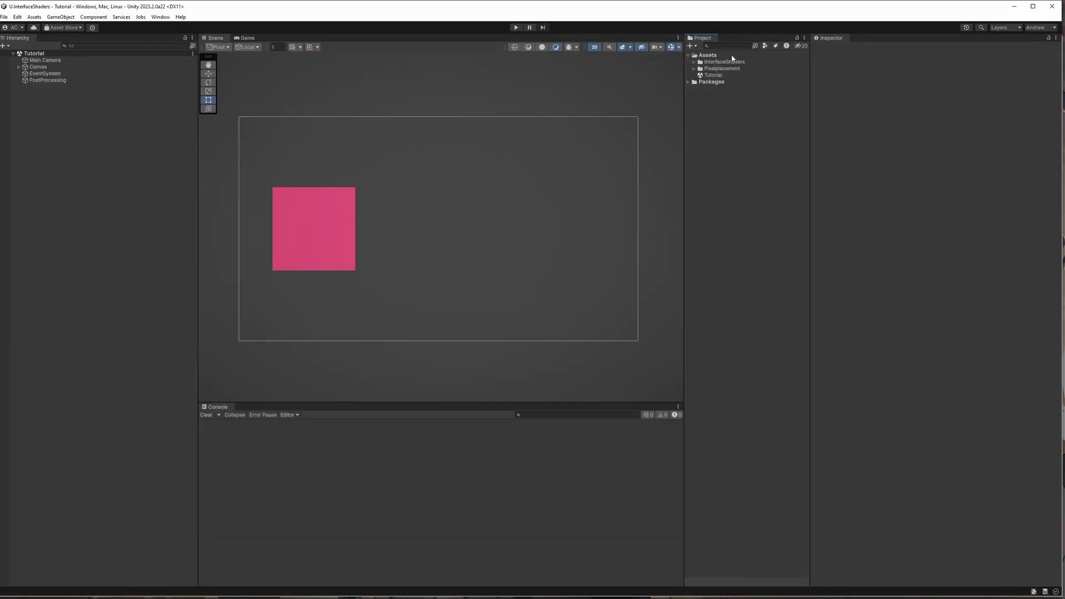
In Unity, create a URP shader graph named RoundedCorners in the Assets folder
right_click(732, 58)
mouse_move(777, 75)
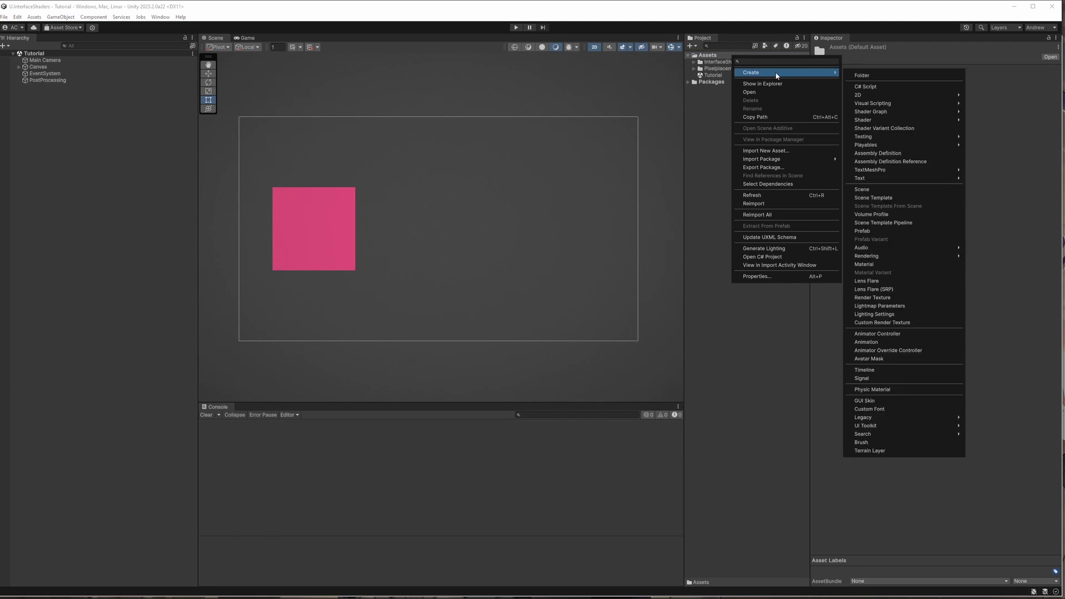
mouse_move(893, 108)
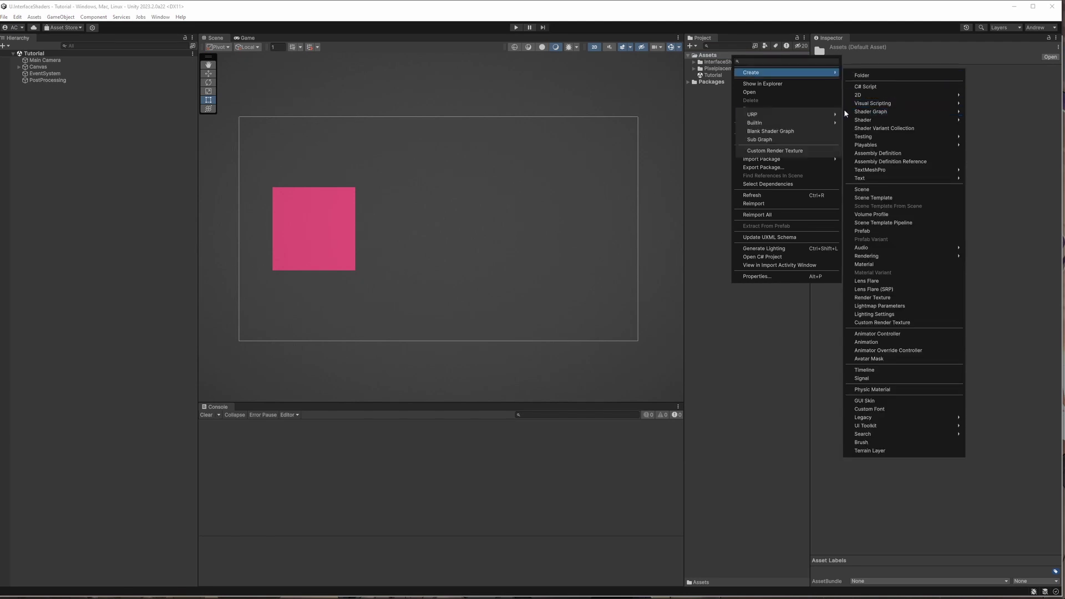
mouse_move(816, 115)
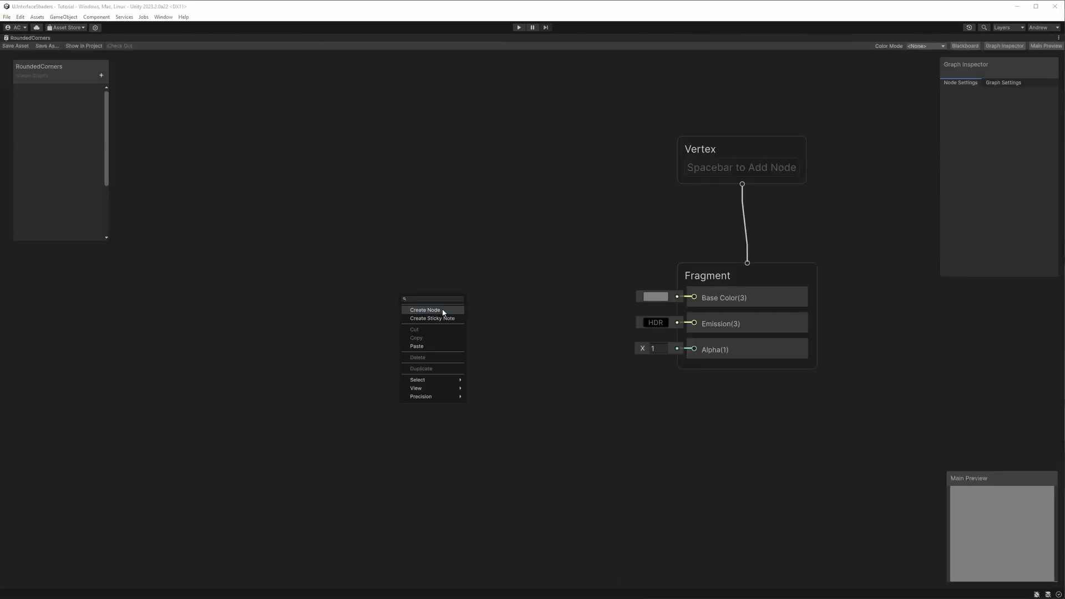
Add a Rounded Rectangle node and connect its output to the Fragment's Base Color and Alpha
left_click(438, 302)
type("rounded")
key("Down")
key("Return")
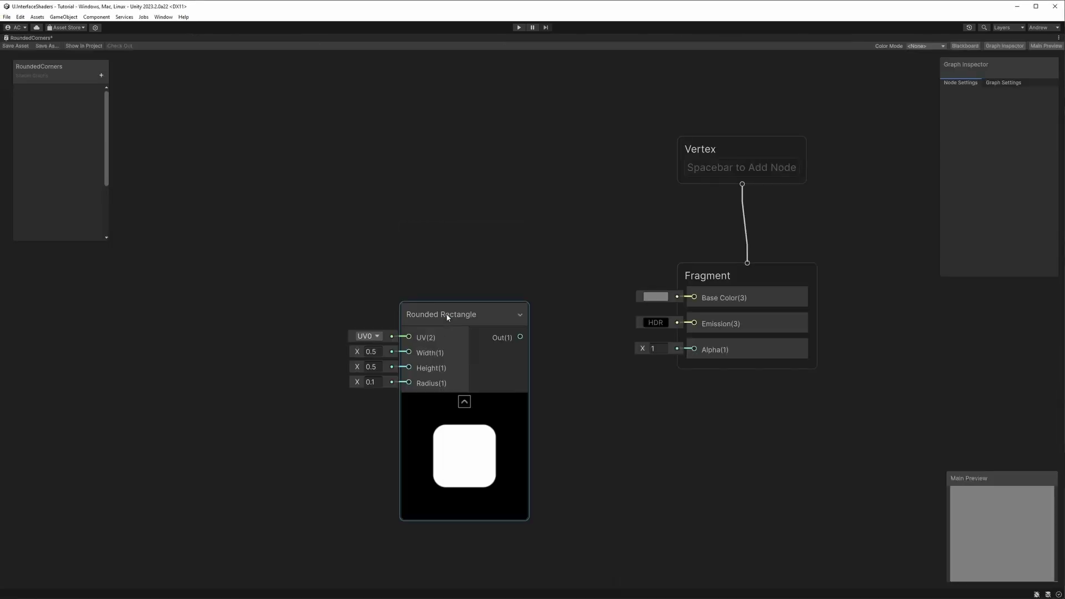
left_click_drag(522, 307, 631, 340)
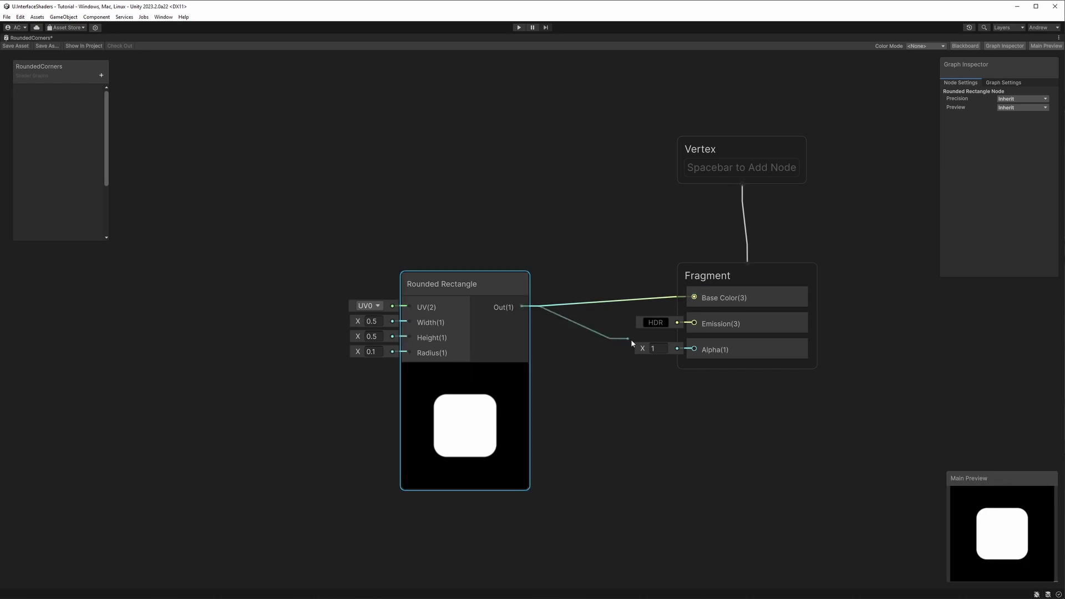
left_click_drag(696, 352, 695, 350)
Set the Rounded Rectangle node's width and height to 1
type("1")
key("Tab")
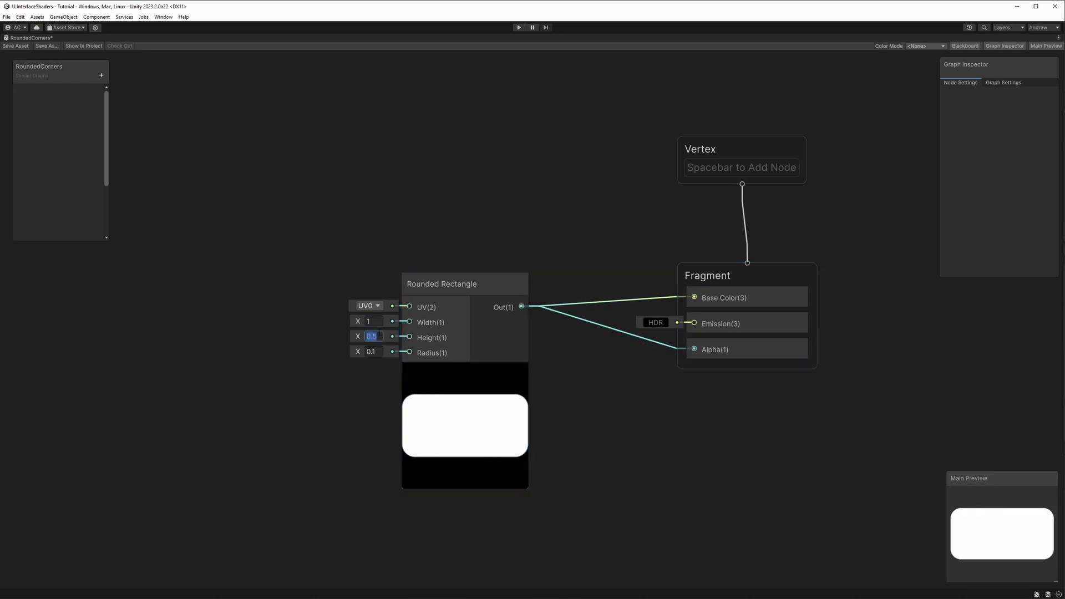
type("1")
key("Return")
Add a float property named Radius in Slider mode and connect it to the Rounded Rectangle's Radius input
left_click(101, 75)
left_click(118, 107)
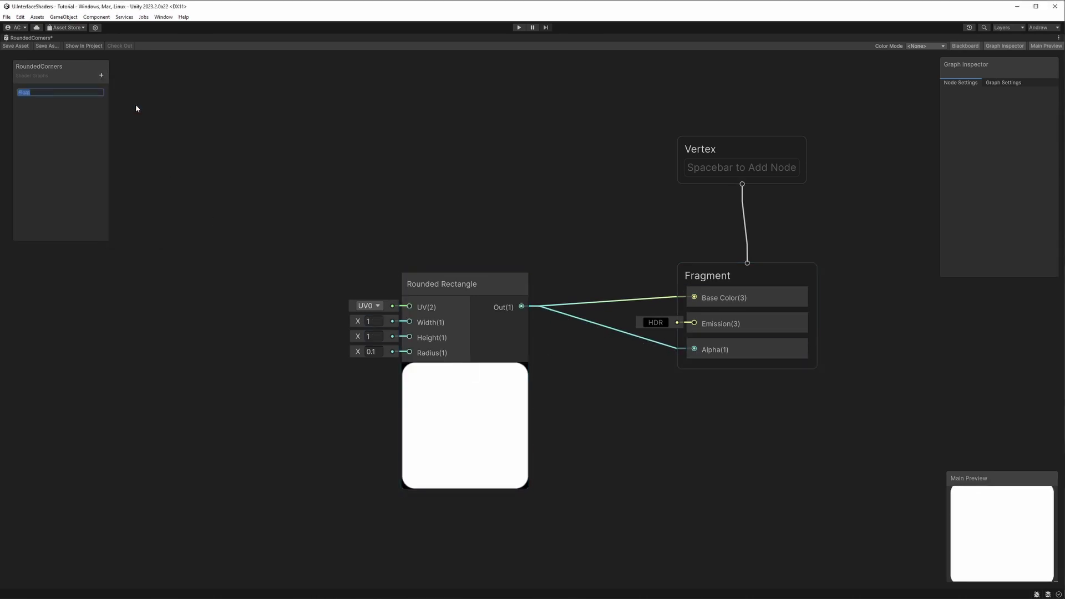
type("Radius")
key("Return")
left_click(1023, 138)
left_click(1025, 157)
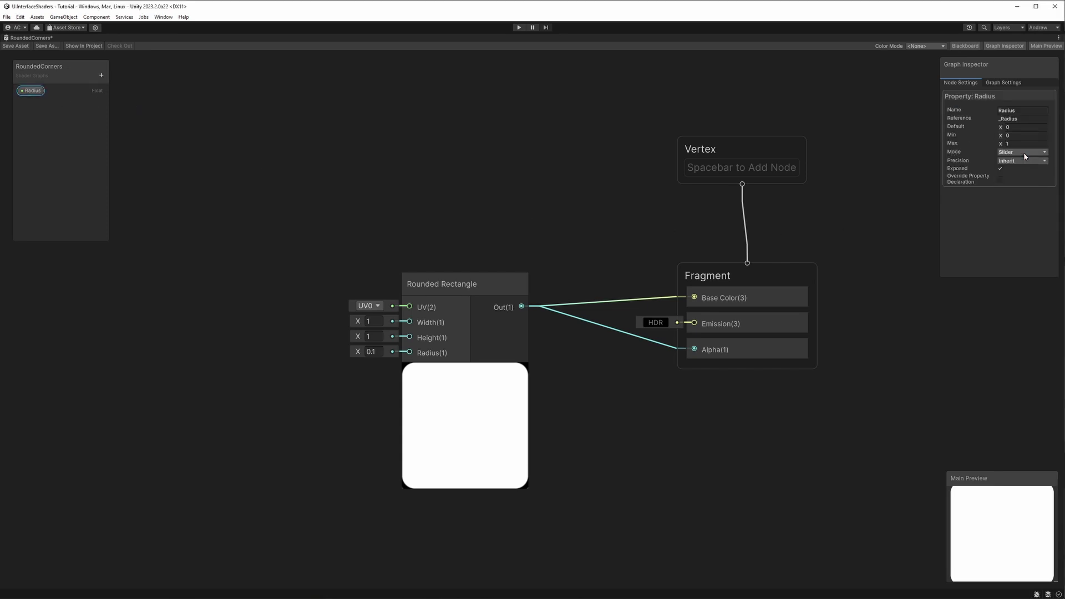
left_click_drag(31, 91, 318, 355)
left_click_drag(410, 359, 409, 353)
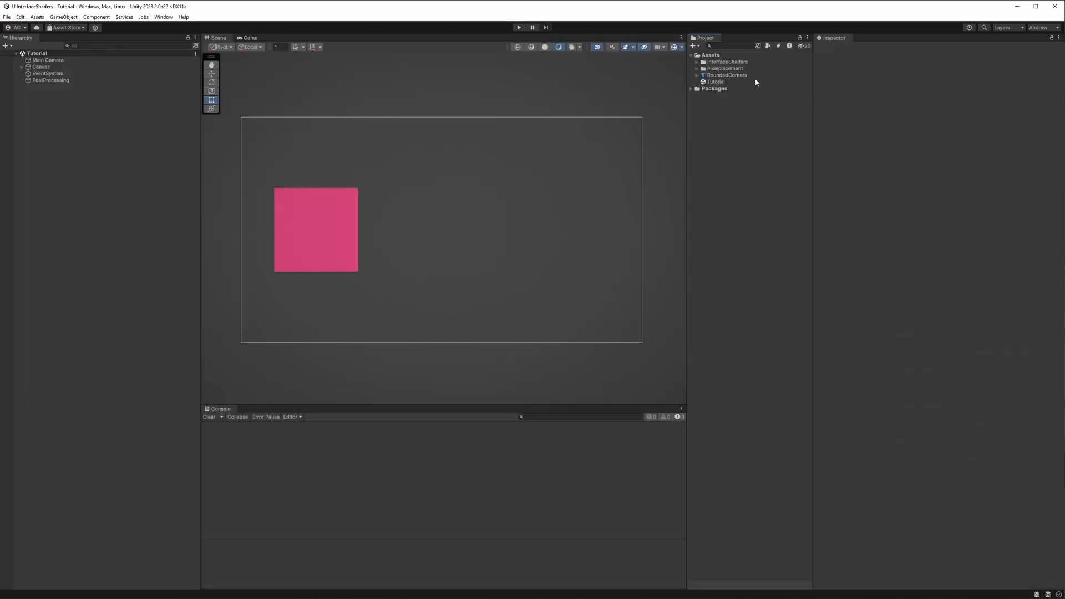
Create a material named M_RoundedCorners from the RoundedCorners shader graph
right_click(756, 77)
mouse_move(791, 95)
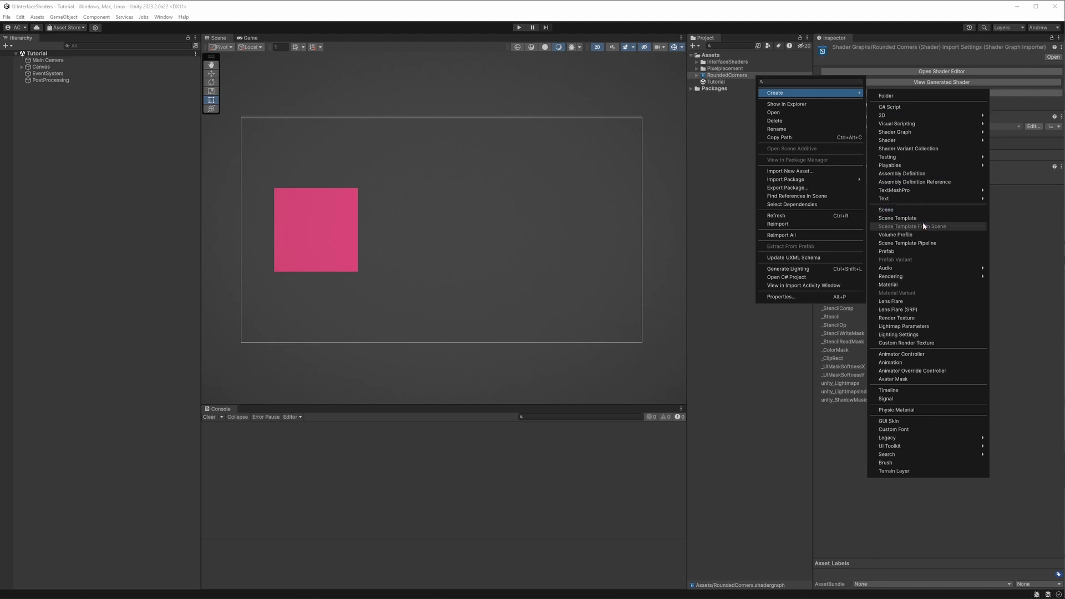
left_click(919, 285)
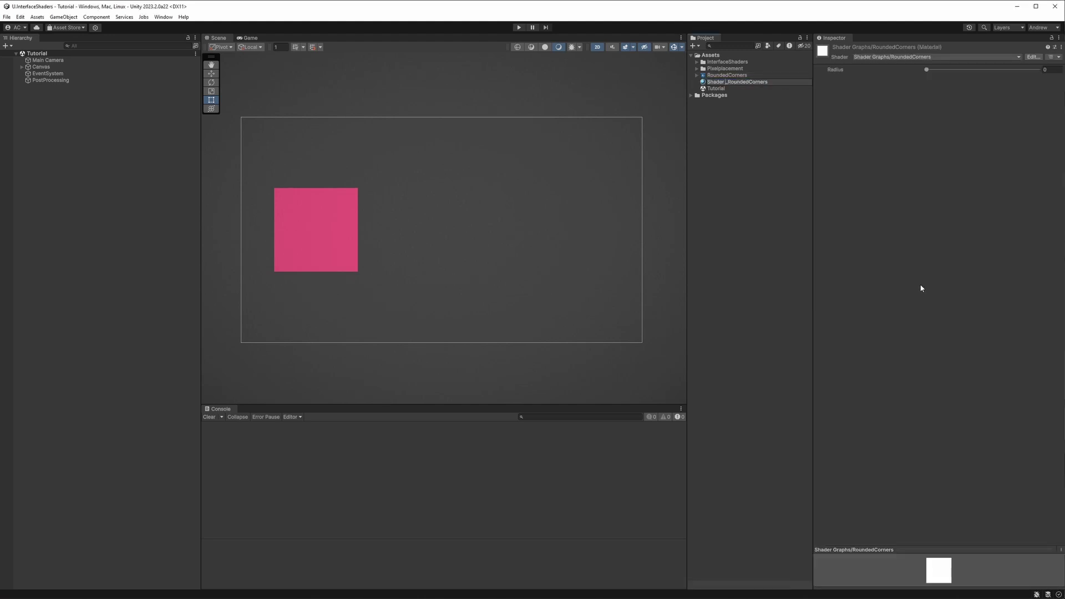
key("Return")
Assign M_RoundedCorners as the material of Image_Corners in the Canvas and show the material's properties
left_click(22, 66)
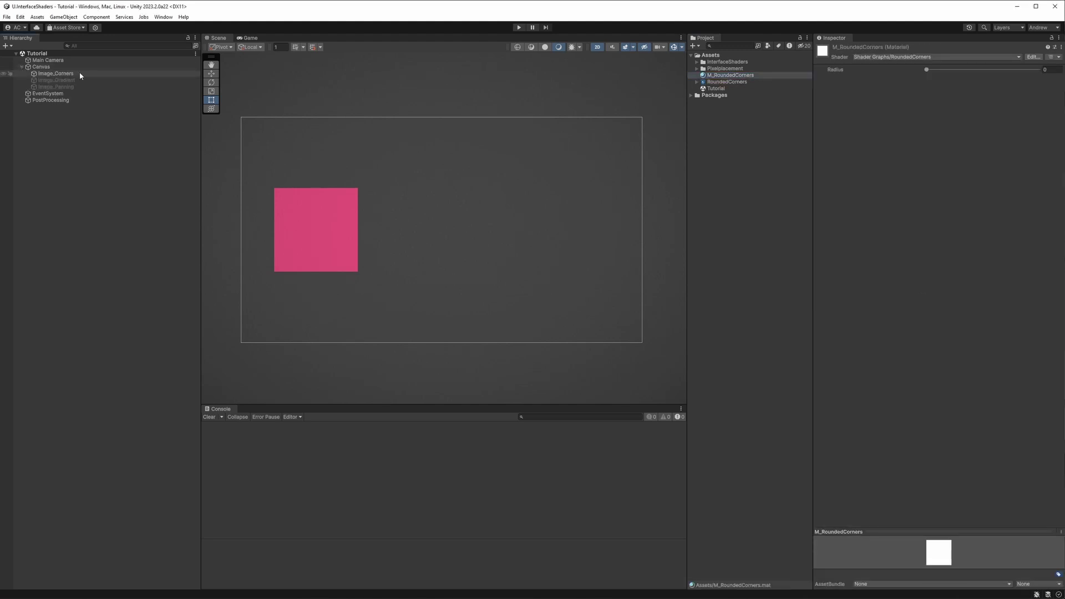
left_click(72, 73)
left_click_drag(736, 78, 960, 220)
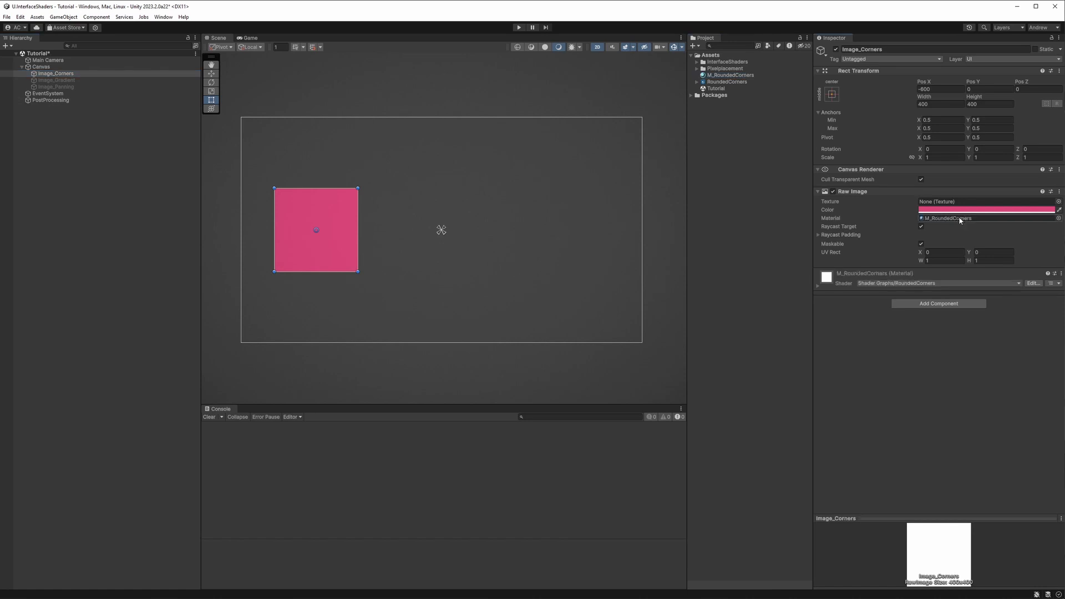
left_click(757, 75)
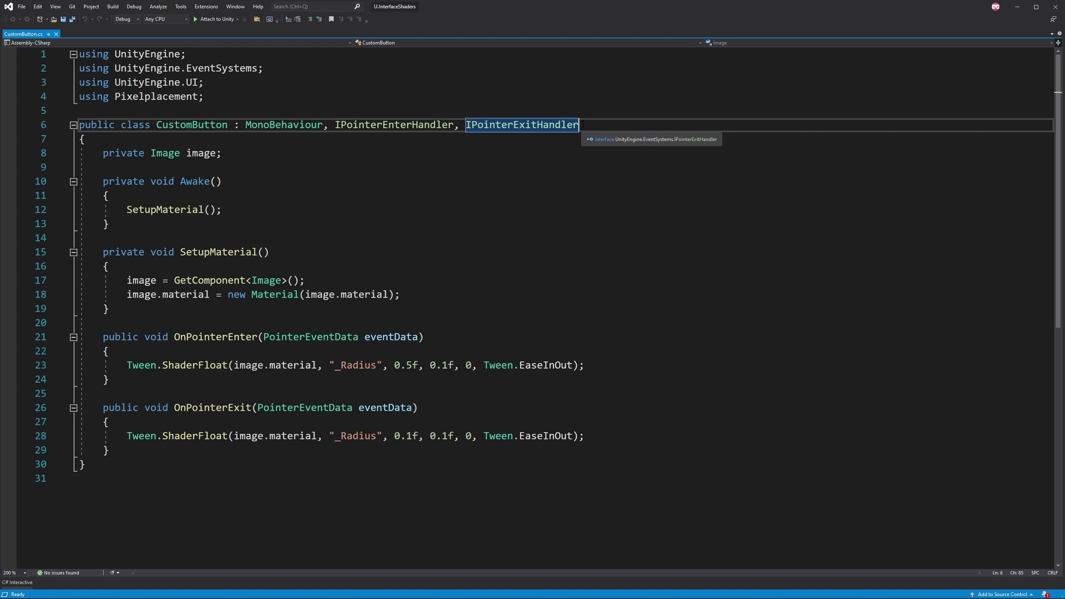
Switch to Visual Studio and examine the line in CustomButton.cs that gives the image a new Material
left_click(400, 294)
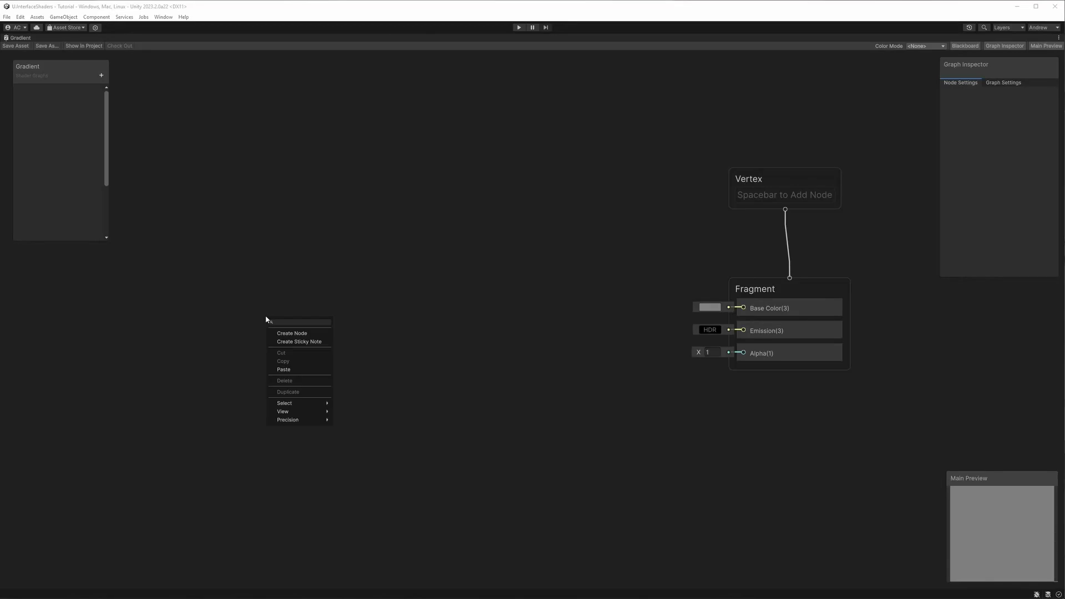
In Unity's Gradient shader graph, add a UV node and connect its output to a new Split node
left_click(278, 332)
type("uv")
key("Return")
left_click(324, 388)
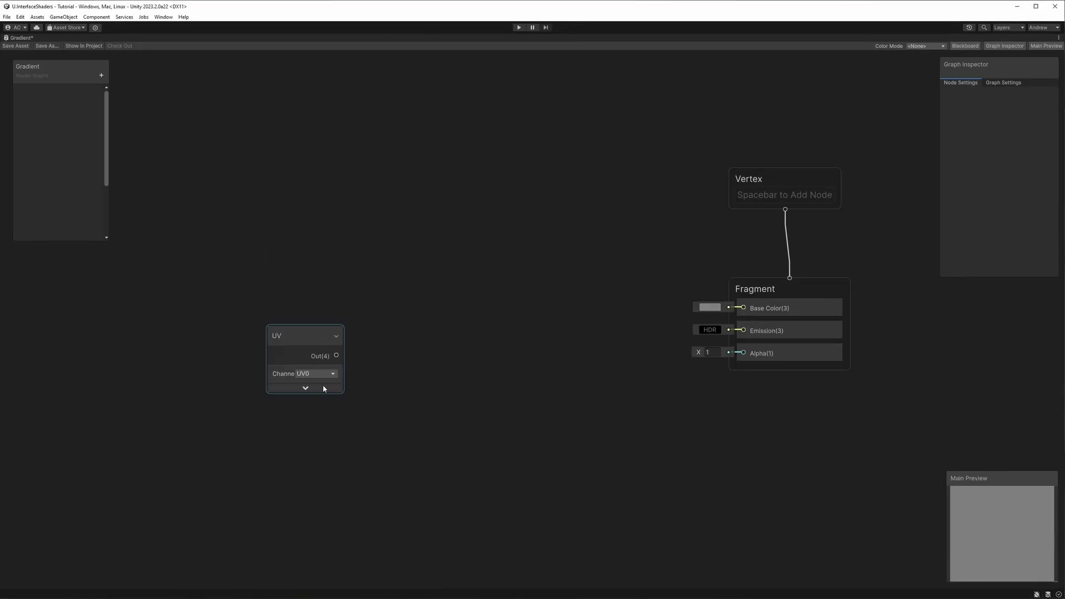
left_click_drag(324, 388, 348, 313)
type("split")
key("Return")
Add two color properties named TopColor and BottomColor to the Gradient graph
left_click(101, 75)
left_click(132, 135)
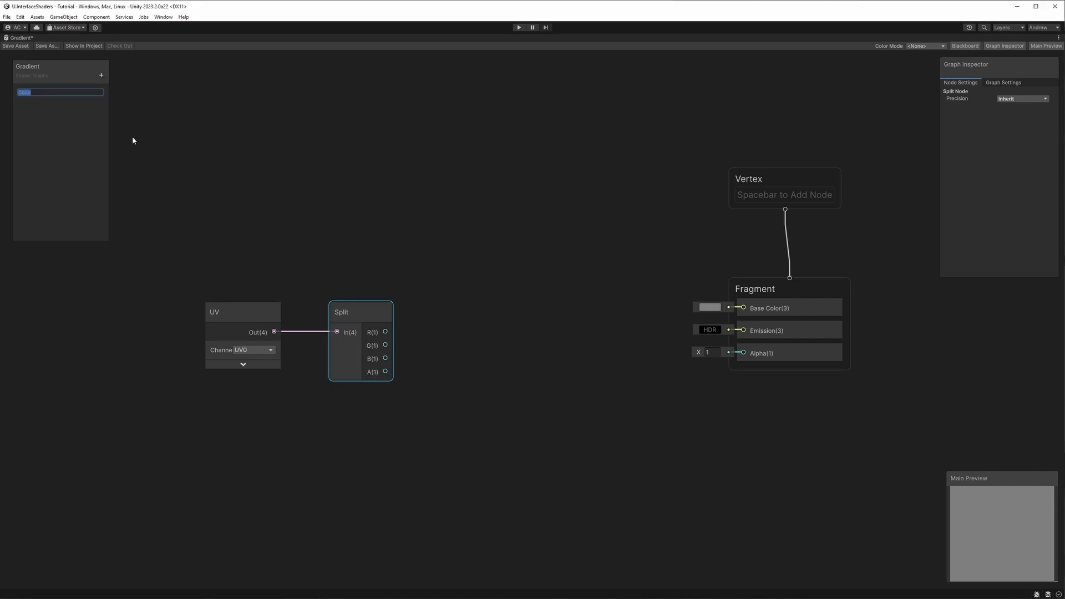
type("TopColor")
key("Return")
left_click(101, 76)
left_click(127, 140)
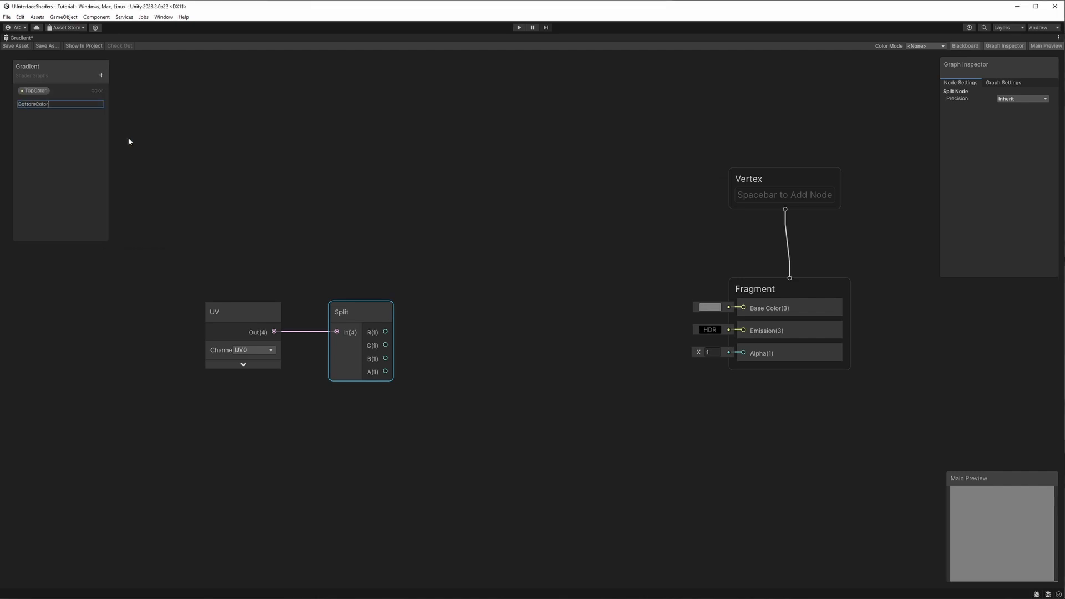
left_click(129, 142)
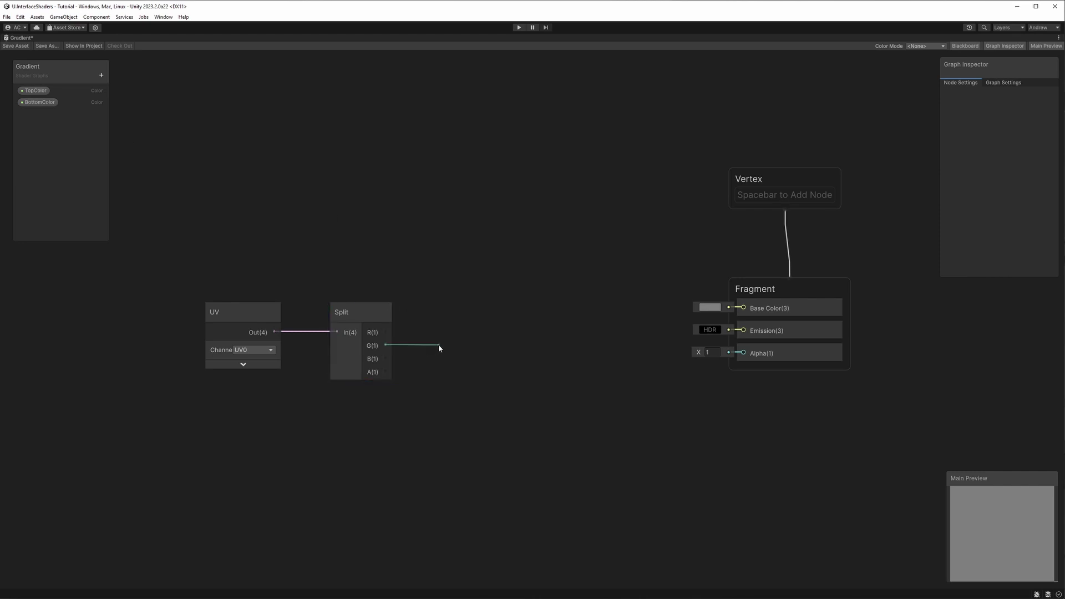
Add a Lerp node with its T input fed by the Split's G output, and collapse its preview
left_click_drag(439, 348, 438, 348)
key("Down")
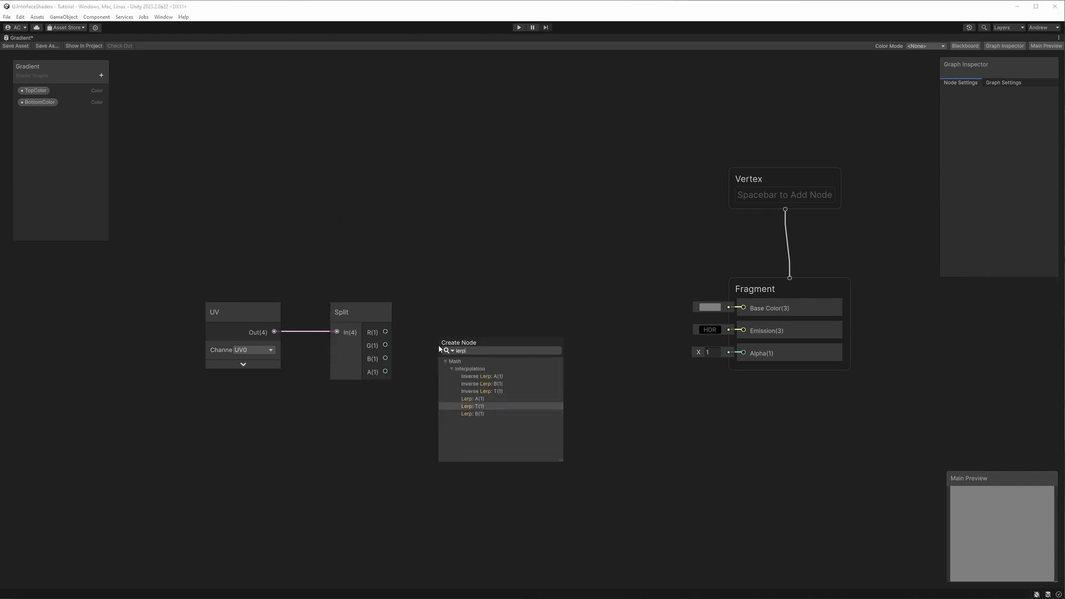
key("Return")
left_click(488, 370)
left_click_drag(467, 304, 527, 295)
Connect BottomColor to the Lerp's A input and TopColor to its B input, and arrange the nodes compactly
left_click_drag(40, 102, 322, 219)
left_click_drag(418, 267, 502, 317)
left_click_drag(36, 91, 500, 331)
left_click_drag(231, 291, 315, 310)
left_click_drag(373, 254, 461, 302)
left_click_drag(427, 270, 431, 298)
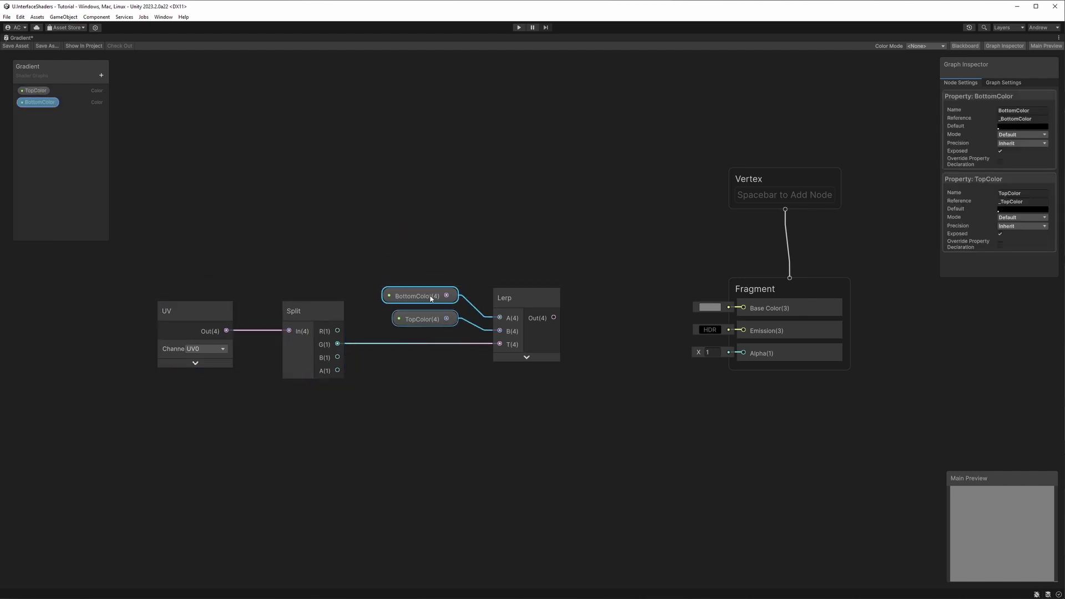
Connect the Lerp output to the Fragment's Base Color and move all the gradient nodes closer to the Fragment block
left_click_drag(554, 317, 748, 305)
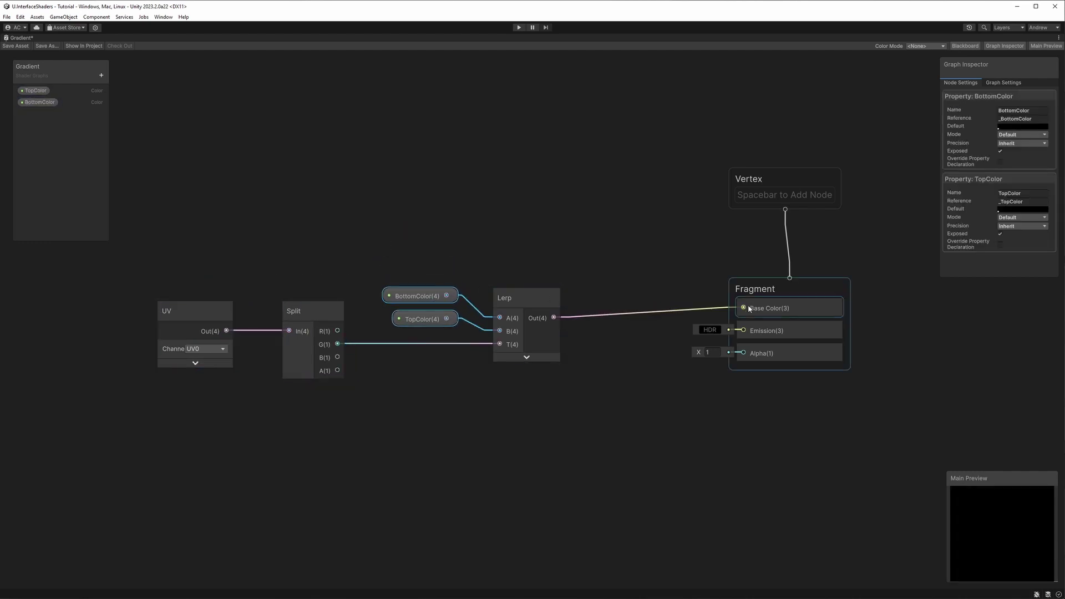
left_click_drag(166, 240, 557, 402)
left_click_drag(533, 294, 626, 285)
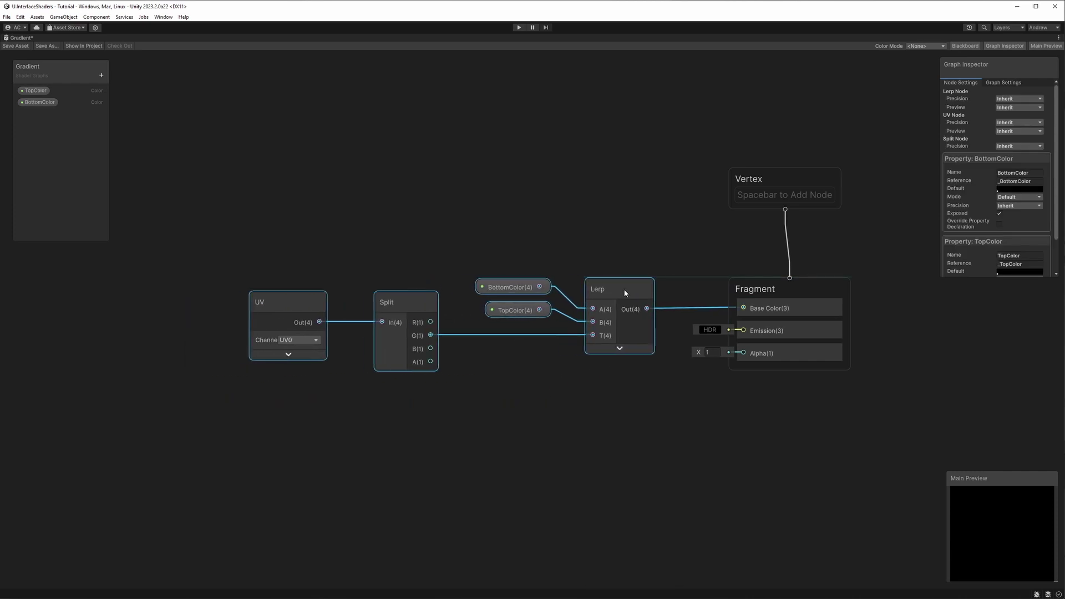
left_click(588, 249)
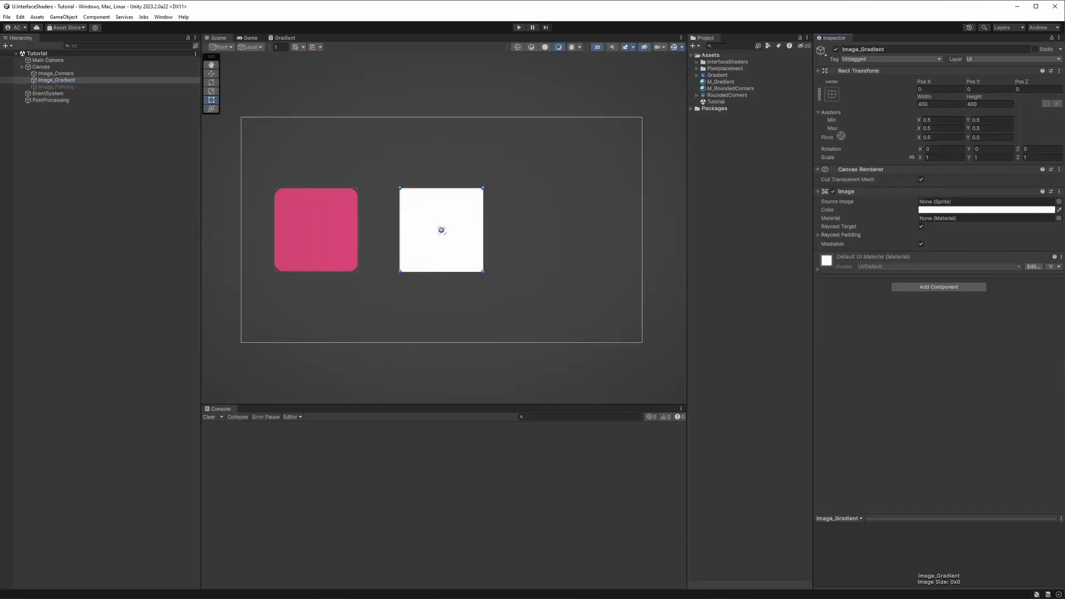
Assign M_Gradient as the material of Image_Gradient and set the material's TopColor to the teal-green swatch
left_click_drag(841, 136, 965, 220)
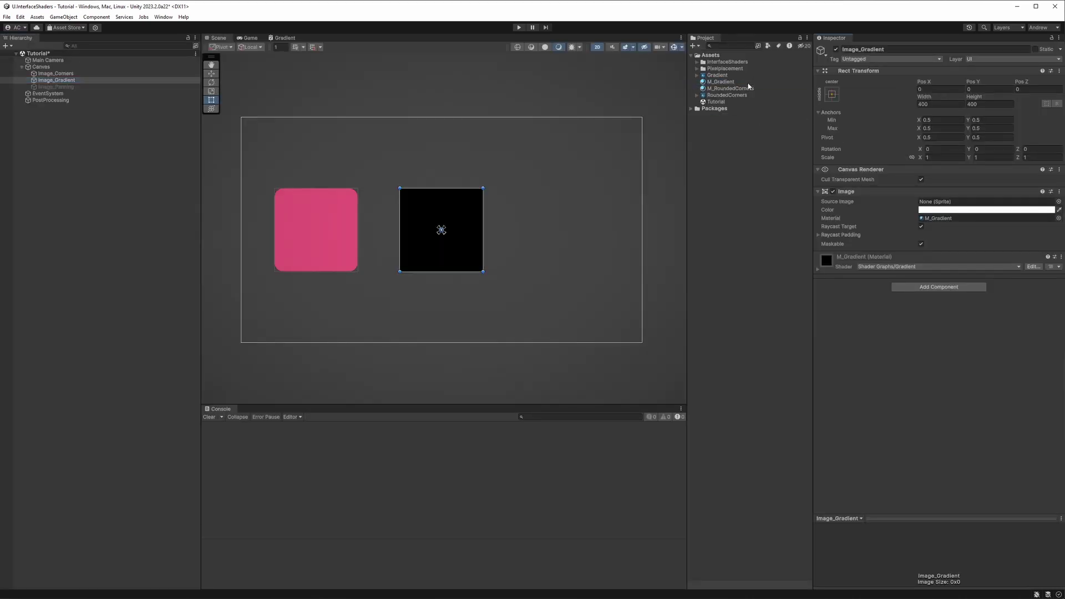
left_click(724, 82)
left_click(934, 69)
left_click(952, 260)
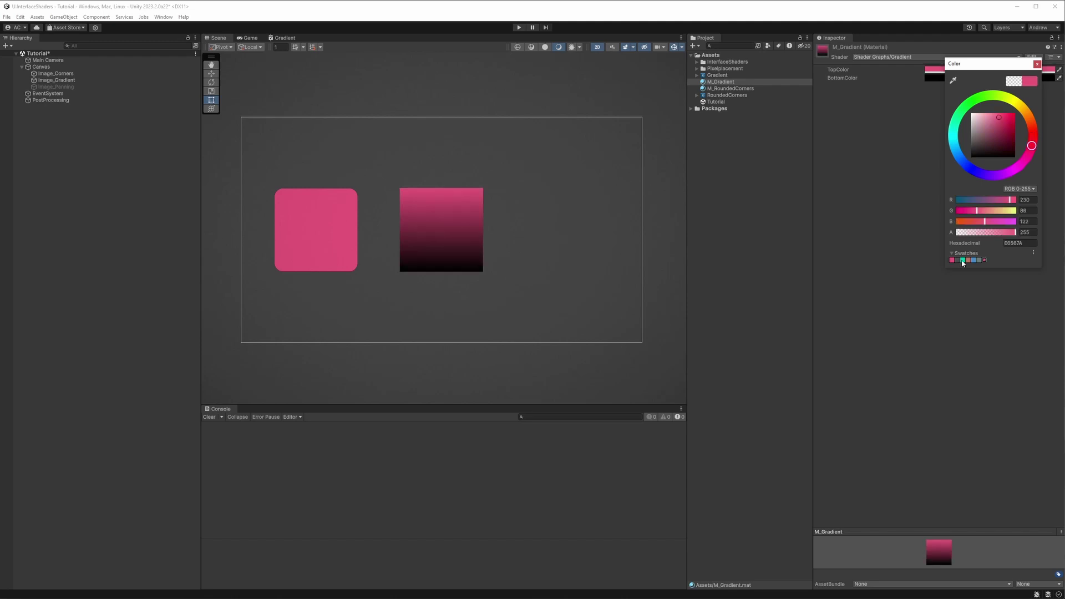
left_click(962, 259)
Set the BottomColor of M_Gradient to the pink swatch E6567A
left_click(1003, 83)
left_click(996, 77)
left_click(972, 270)
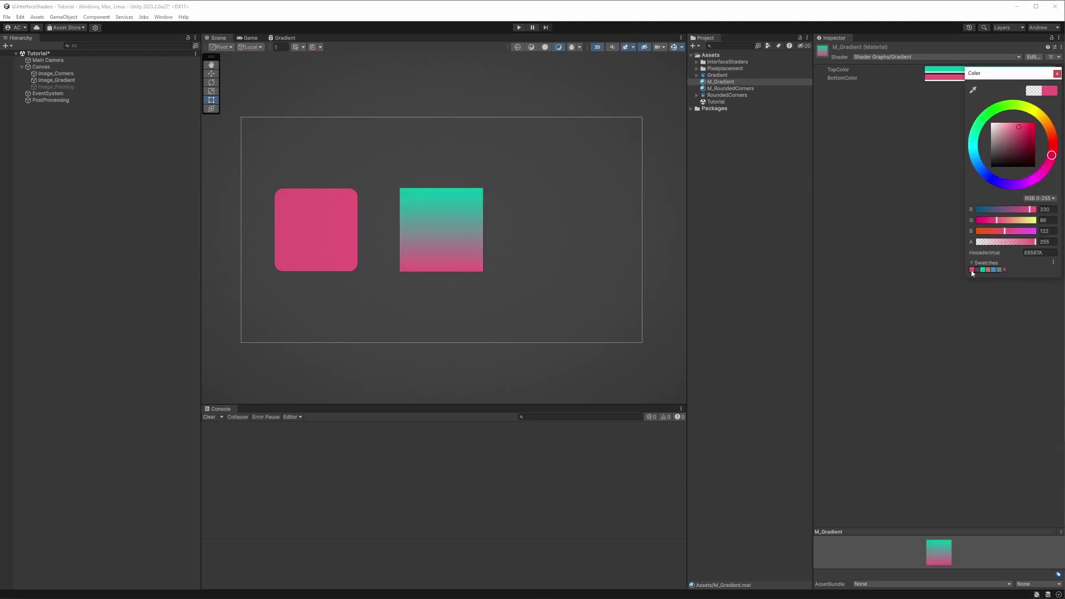
Add a Texture 2D property named MainTexture to the Panning graph and set its reference to _MainTex
left_click(1057, 74)
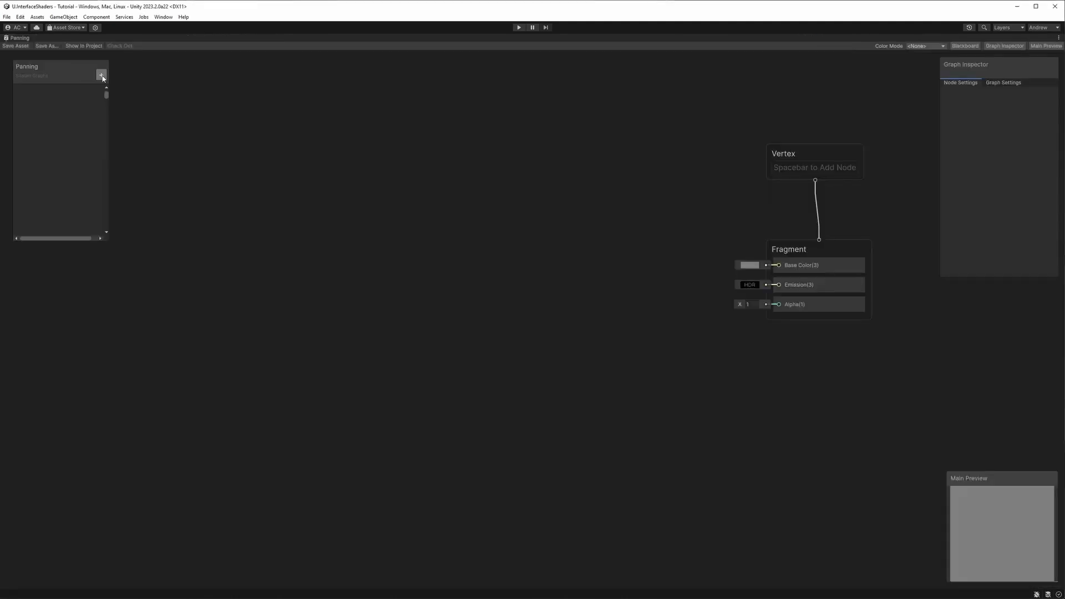
left_click(101, 74)
left_click(126, 162)
type("MainTexture")
key("Return")
left_click(40, 93)
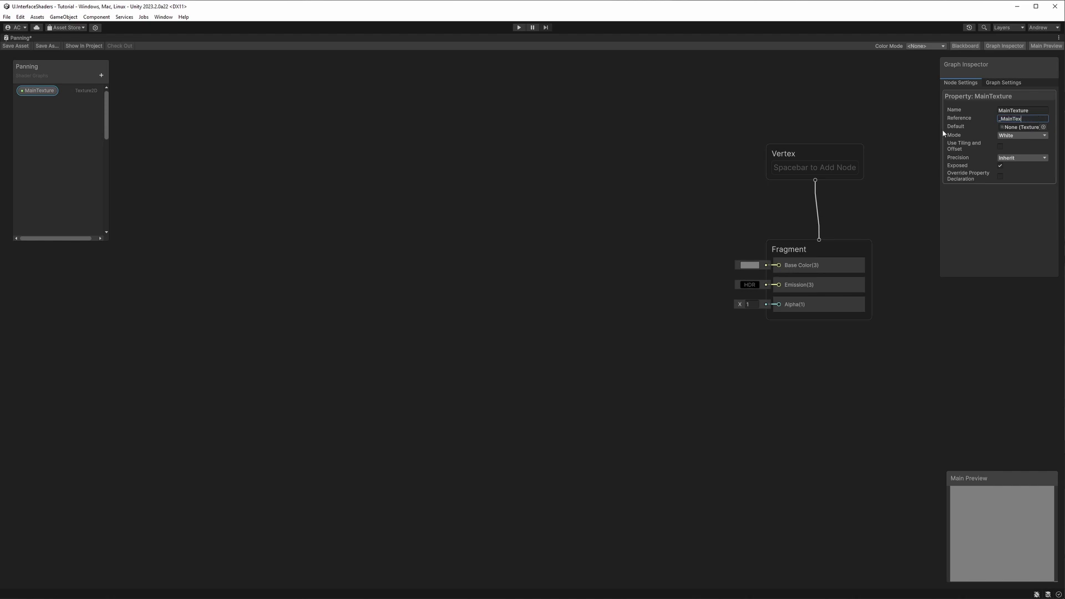
Add two Float properties named HorizontalSpeed and VerticalSpeed to the Panning graph
left_click(104, 78)
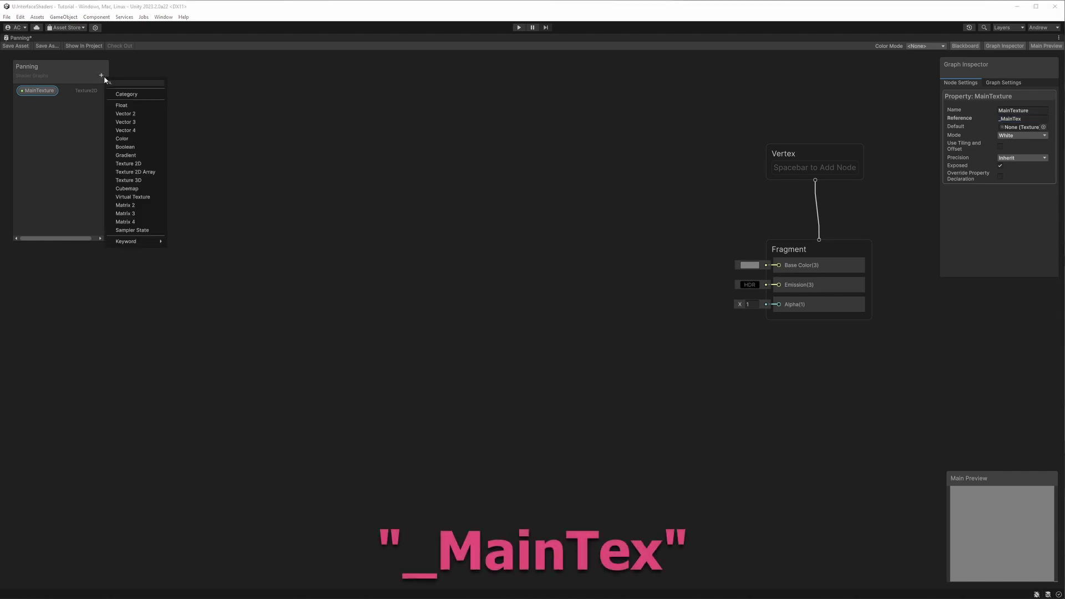
left_click(131, 98)
type("Hori")
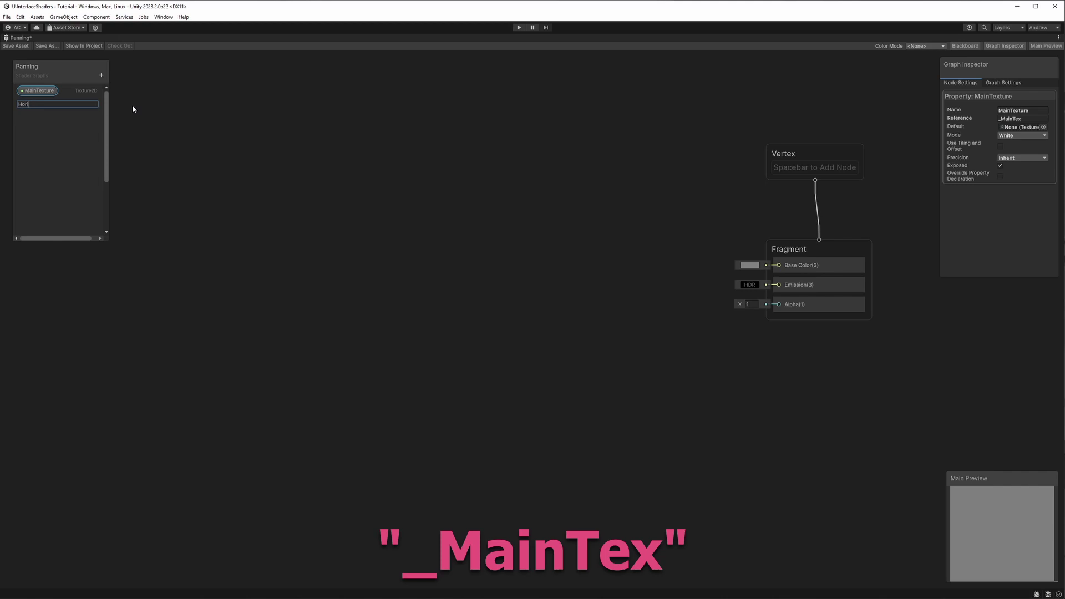
type("zontalSpeed")
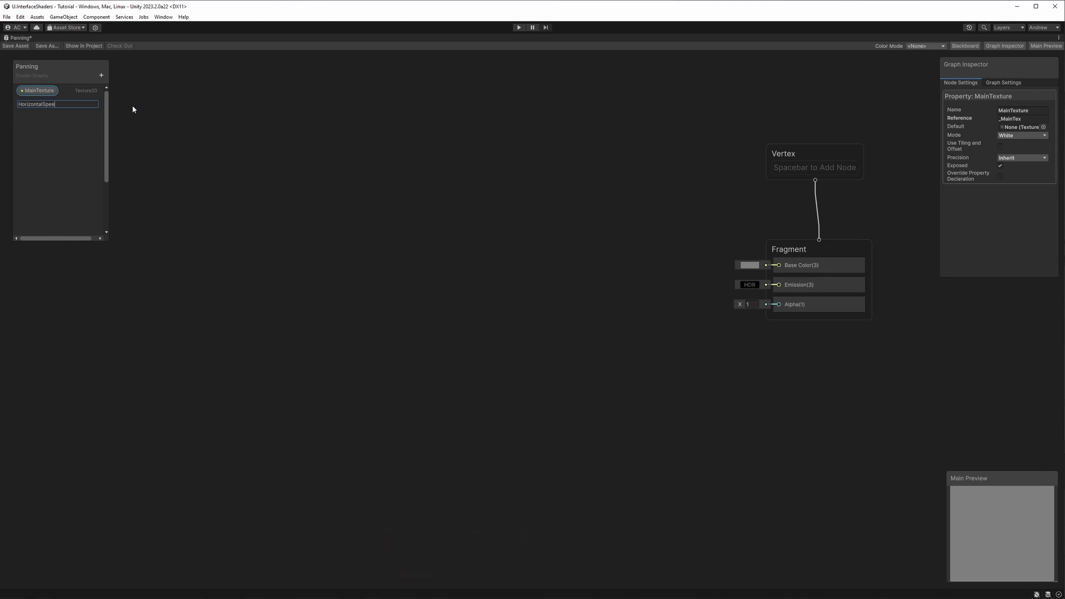
key("Return")
left_click(102, 77)
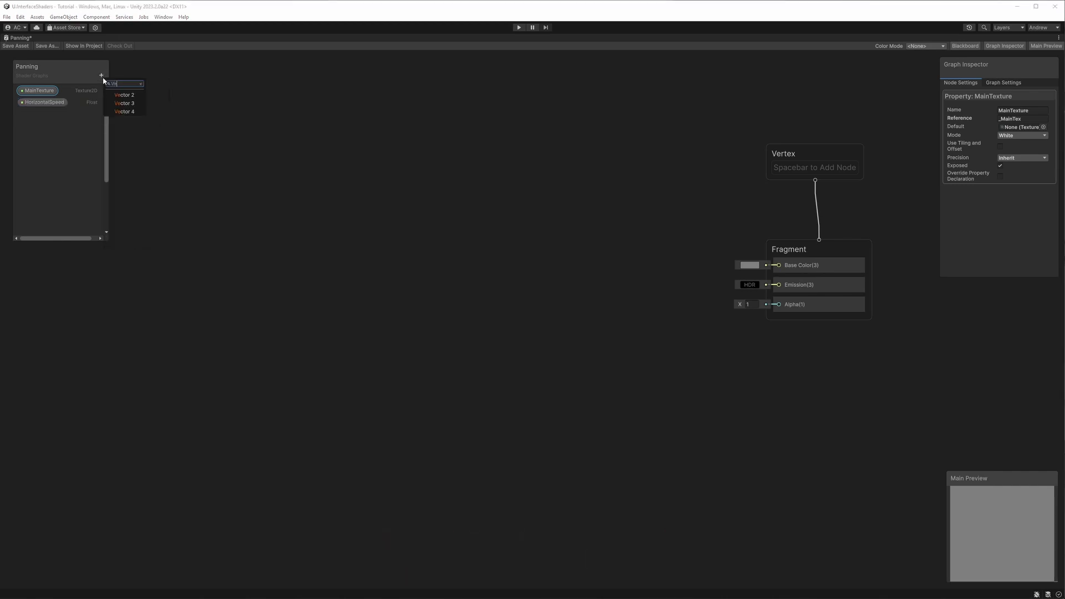
left_click(132, 106)
type("VerticalSpeed")
key("Return")
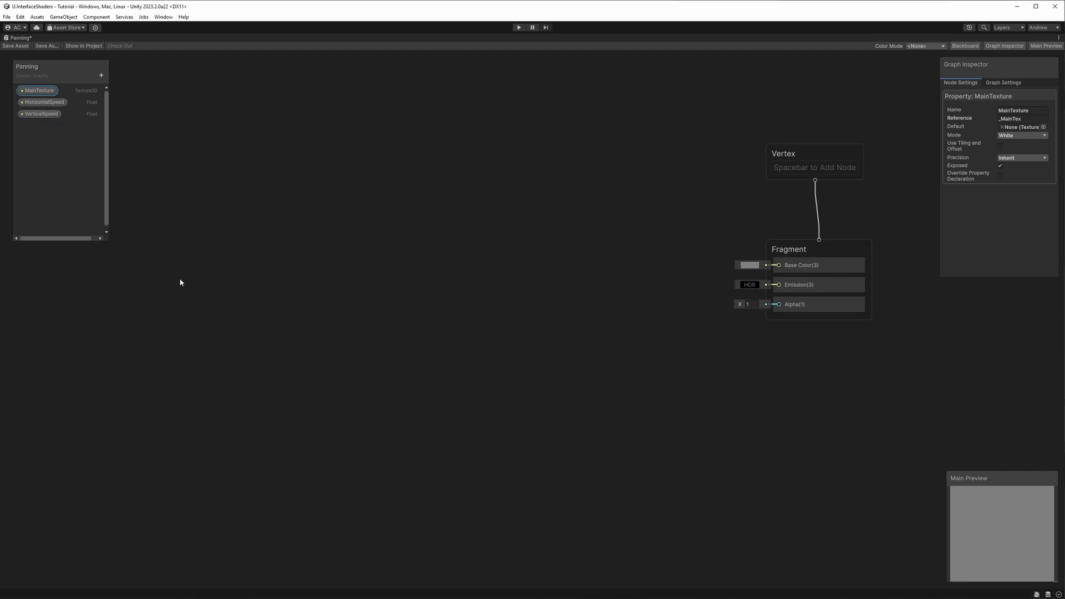
Create a Time node and two Multiply nodes, feeding the Time output into both multiplies
key("space")
type("time")
left_click(211, 303)
key("space")
type("multiply")
key("Return")
left_click_drag(305, 270, 356, 270)
left_click_drag(228, 323, 373, 353)
type("multiply")
key("Return")
Place the speed properties in the graph, connecting HorizontalSpeed to the upper Multiply's A and VerticalSpeed to the lower Multiply's B
left_click_drag(57, 105, 261, 280)
left_click_drag(202, 305, 166, 302)
left_click_drag(288, 286, 348, 287)
left_click_drag(41, 114, 350, 383)
Add a Vector 2 node and connect the upper Multiply output to X and the lower one to Y
right_click(436, 332)
left_click(468, 347)
type("vector 2")
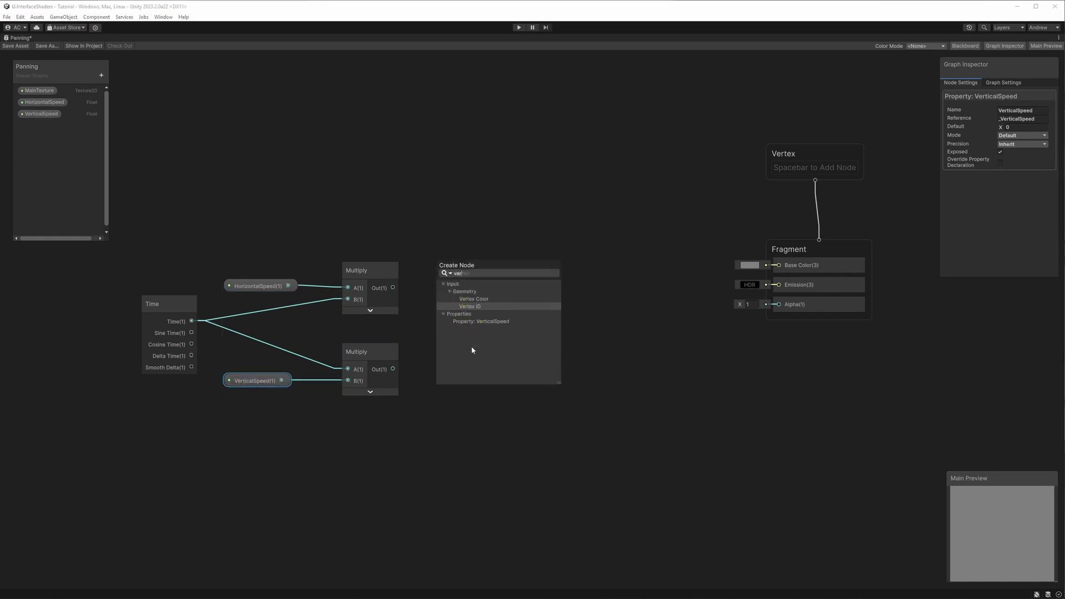
key("Return")
left_click_drag(471, 345, 475, 311)
left_click_drag(392, 287, 446, 324)
left_click_drag(393, 368, 449, 336)
Add a Tiling And Offset node fed by the Vector 2 output at Offset, and collapse its preview
left_click(518, 326)
key("space")
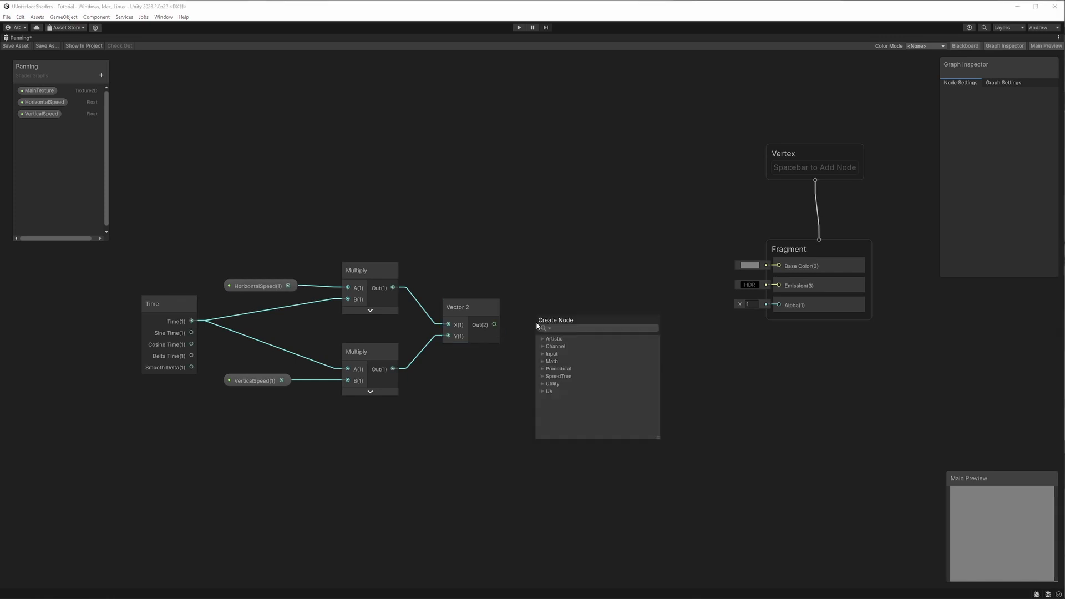
type("til")
key("Down")
key("Down")
key("Return")
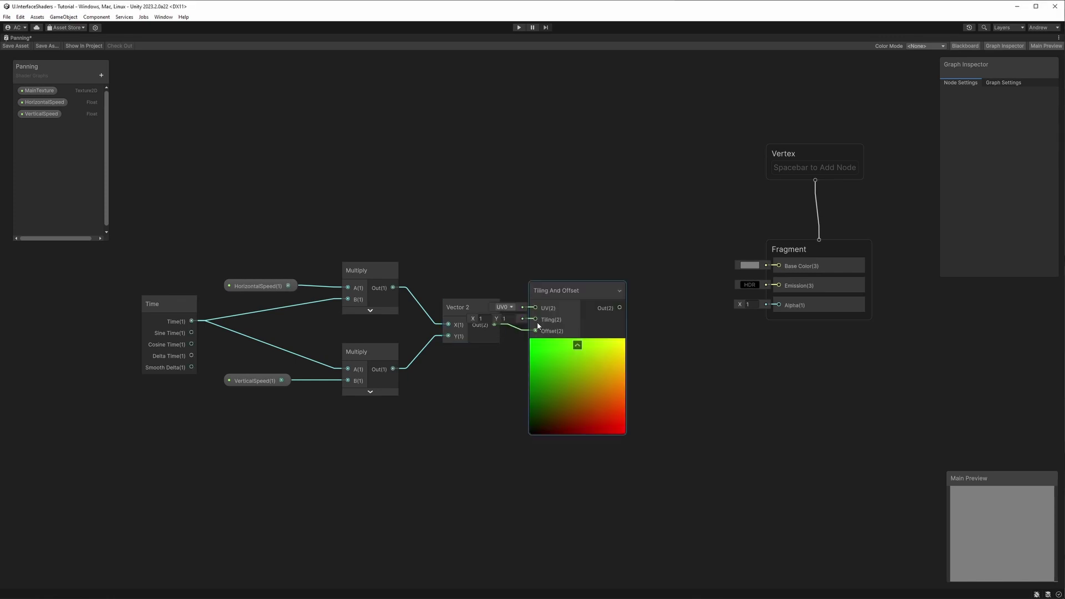
left_click(577, 346)
left_click_drag(567, 291, 578, 261)
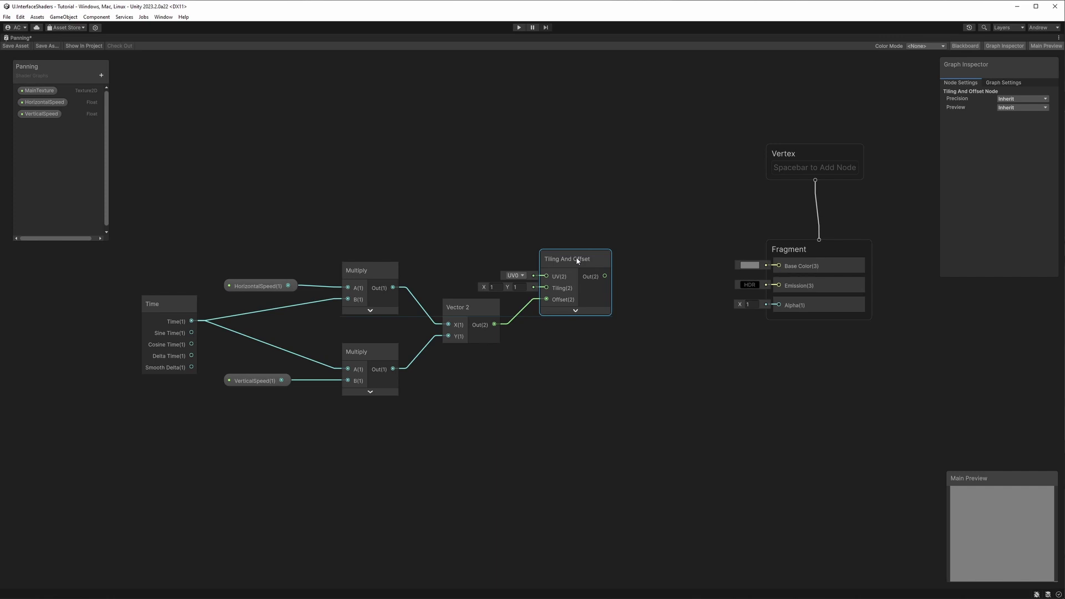
Add a Sample Texture 2D node fed by Tiling And Offset at UV, and connect MainTexture to its Texture input
left_click_drag(155, 245, 600, 394)
left_click_drag(586, 285, 588, 242)
type("sample texture")
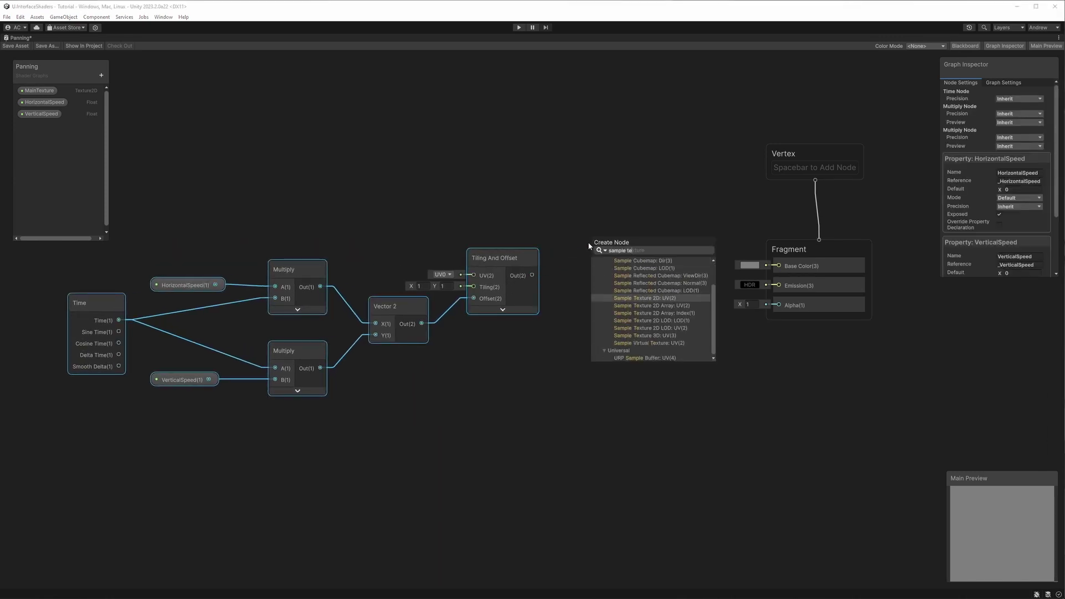
key("Return")
left_click(633, 331)
left_click_drag(38, 90, 594, 234)
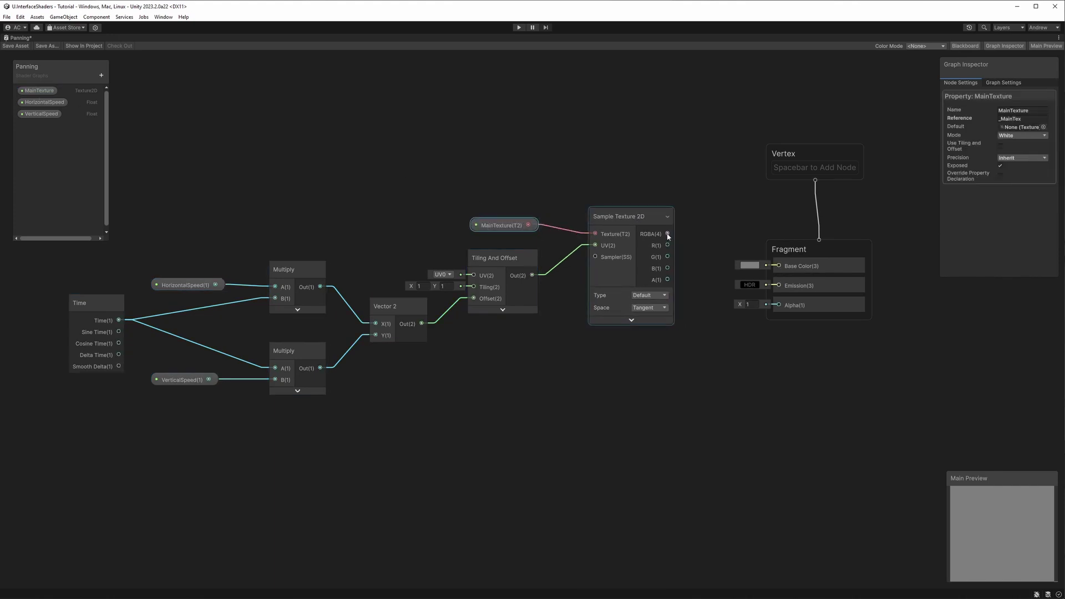
Connect the Sample Texture 2D RGBA output to the Fragment's Base Color and align all the nodes with the Fragment block
left_click_drag(667, 233, 776, 266)
left_click_drag(47, 447, 680, 208)
left_click_drag(621, 217, 623, 250)
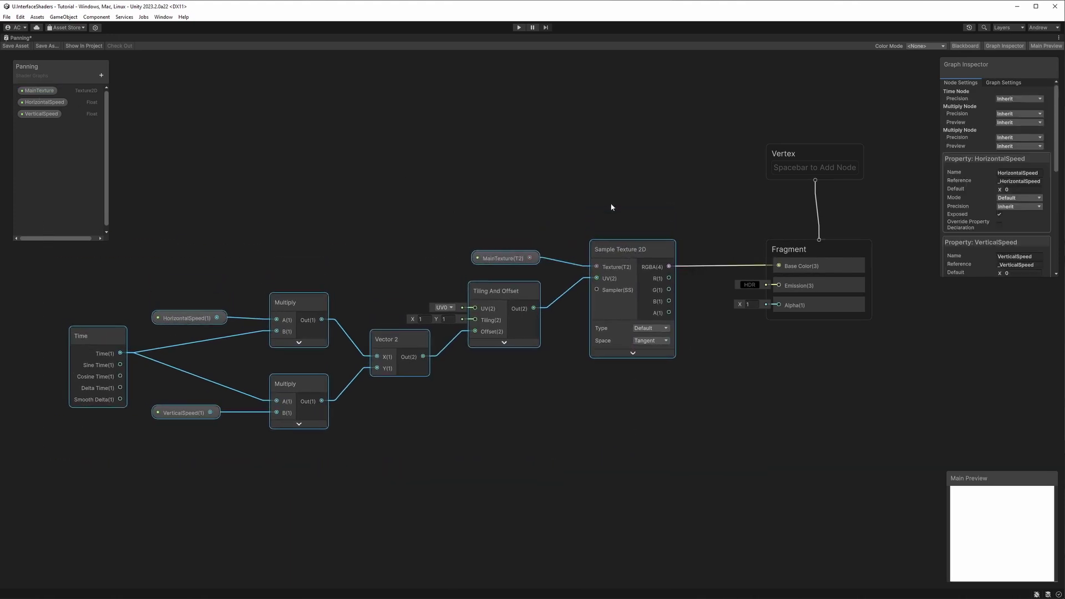
left_click(611, 207)
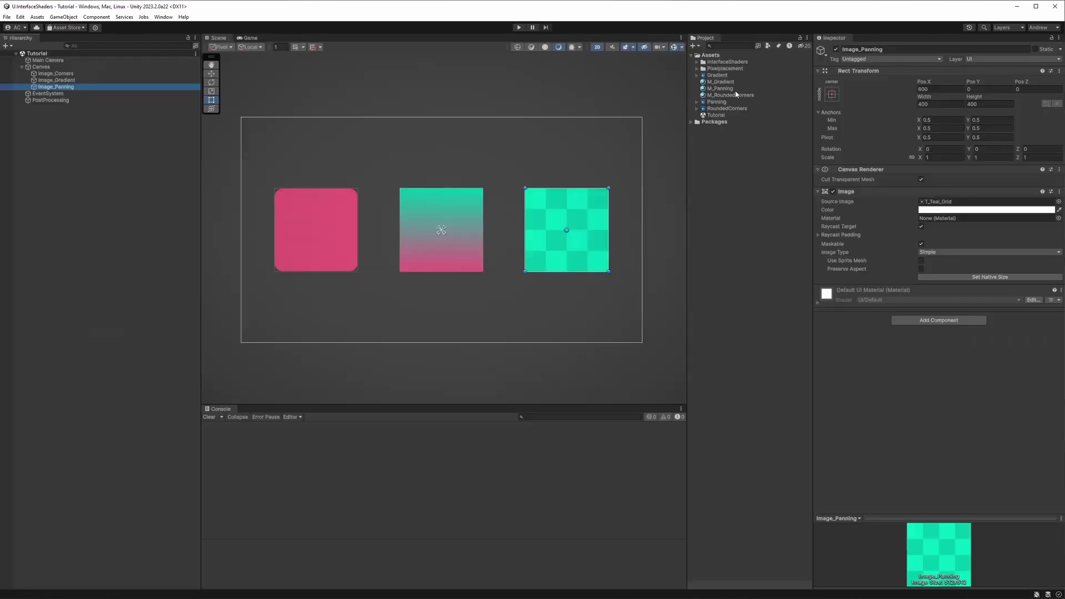
Assign M_Panning as the material of Image_Panning and set the material's HorizontalSpeed to 0.25
left_click_drag(720, 89, 941, 225)
left_click_drag(939, 218, 940, 219)
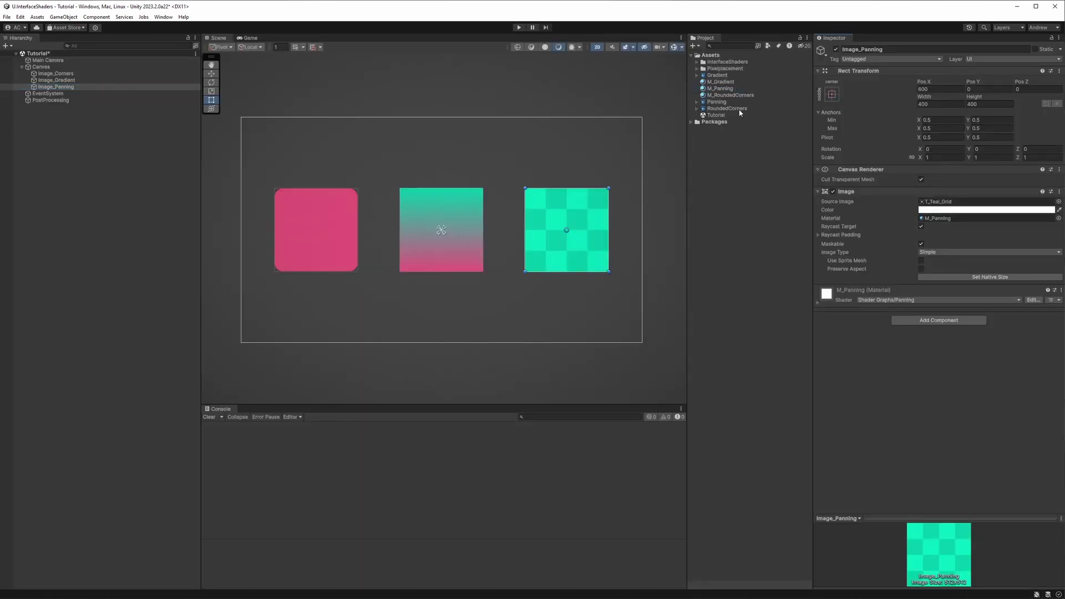
left_click(739, 93)
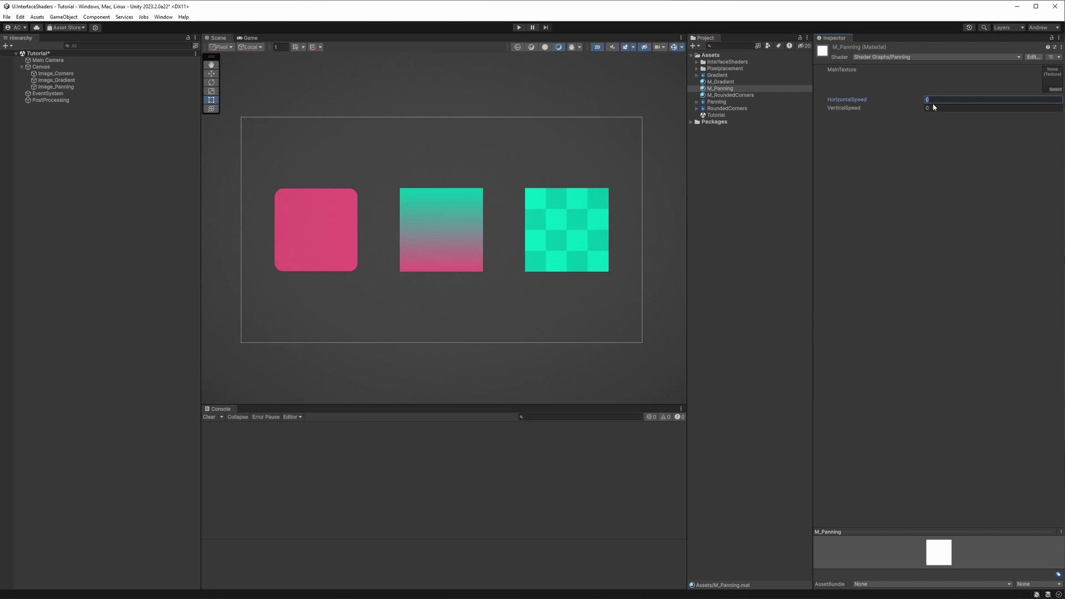
type("0.25")
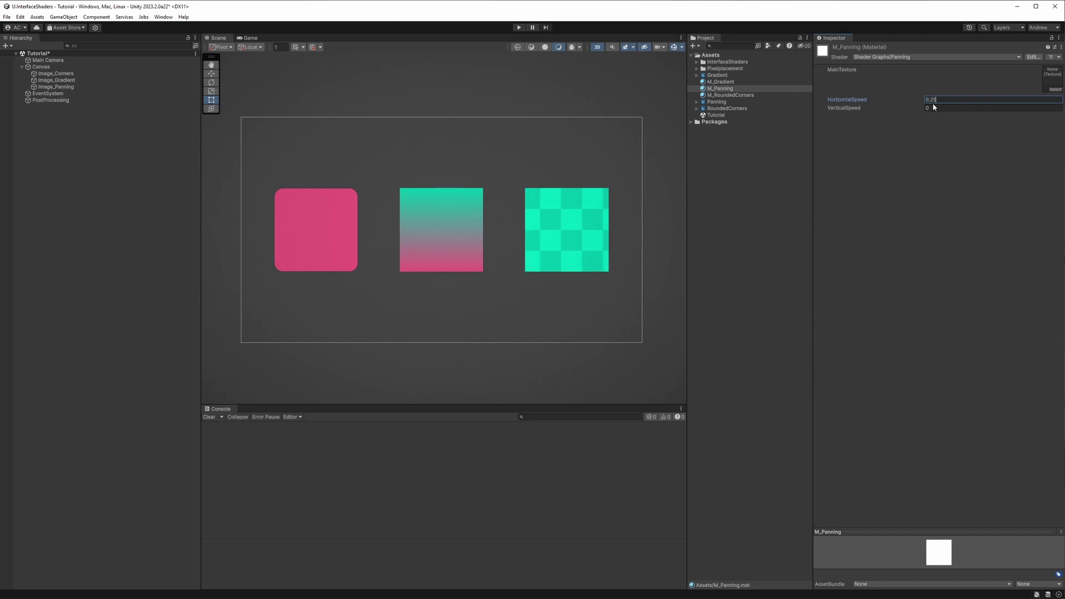
Set the VerticalSpeed of M_Panning to 0.25 and play the scene
left_click(934, 107)
type("0.25")
left_click(519, 28)
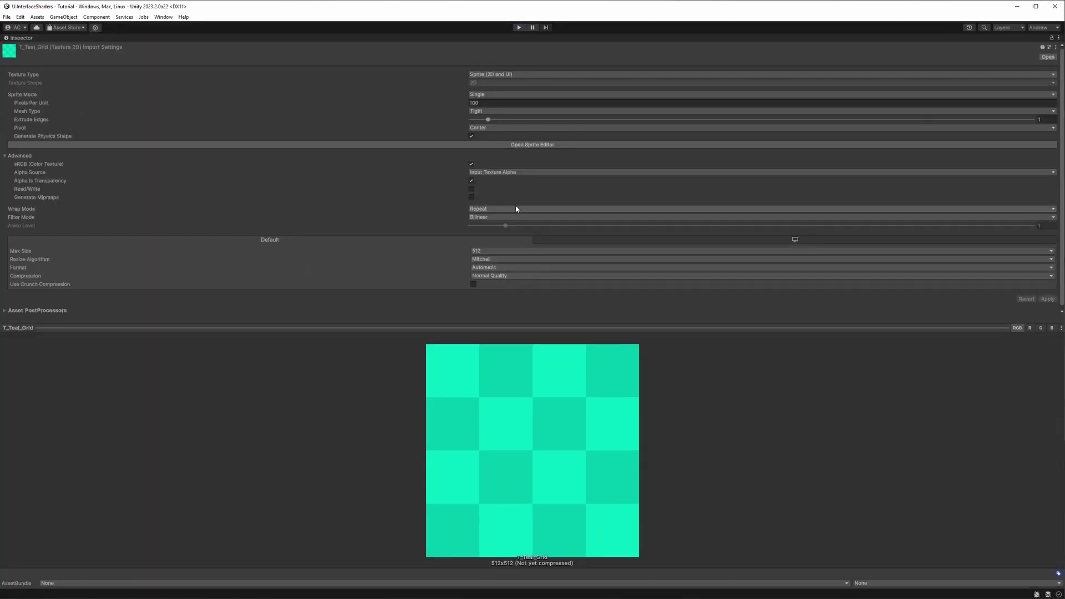
Open the Wrap Mode choices in the import settings of the T_Teal_Grid texture
left_click(515, 209)
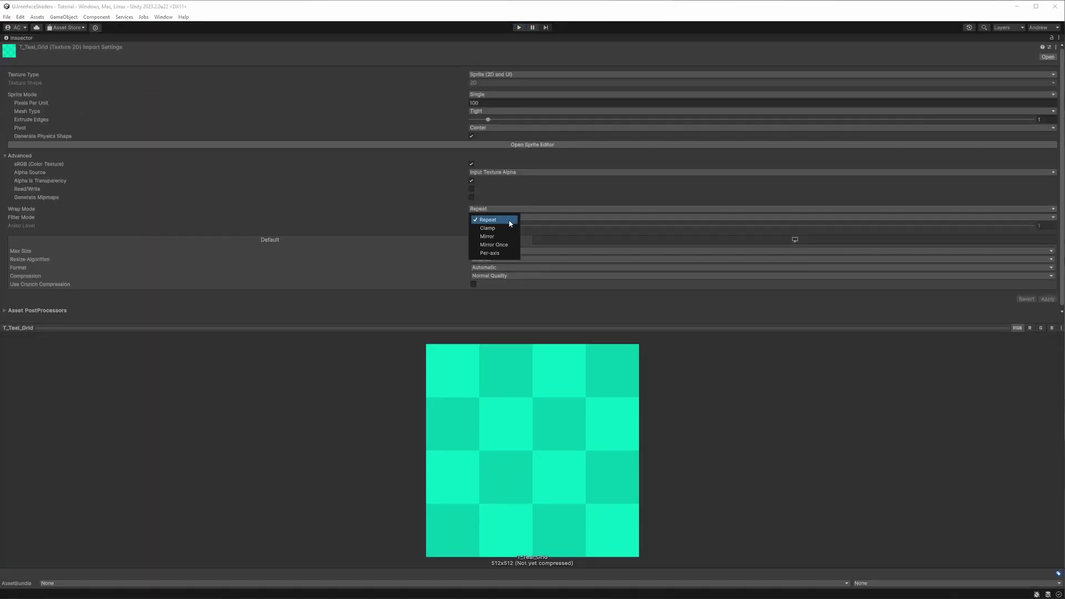